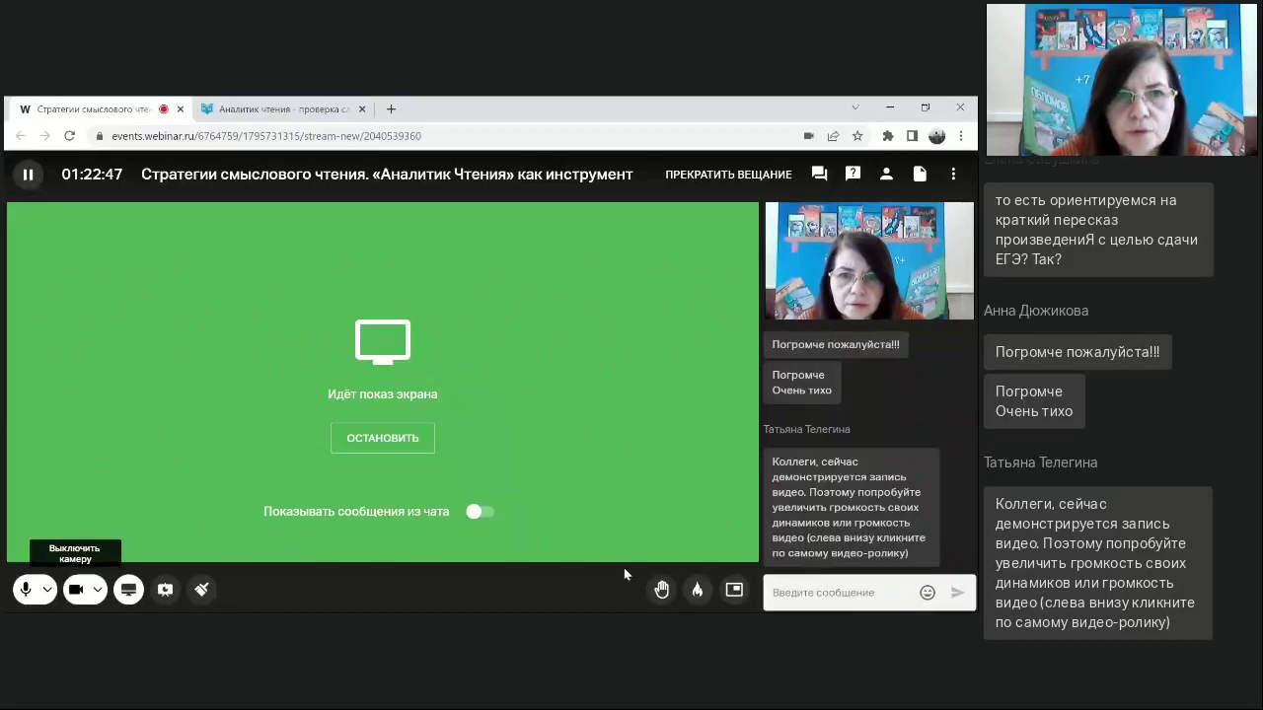
Switch to the Аналитик Чтения tab showing the «Анализ текста на сложность восприятия» page.
click(302, 113)
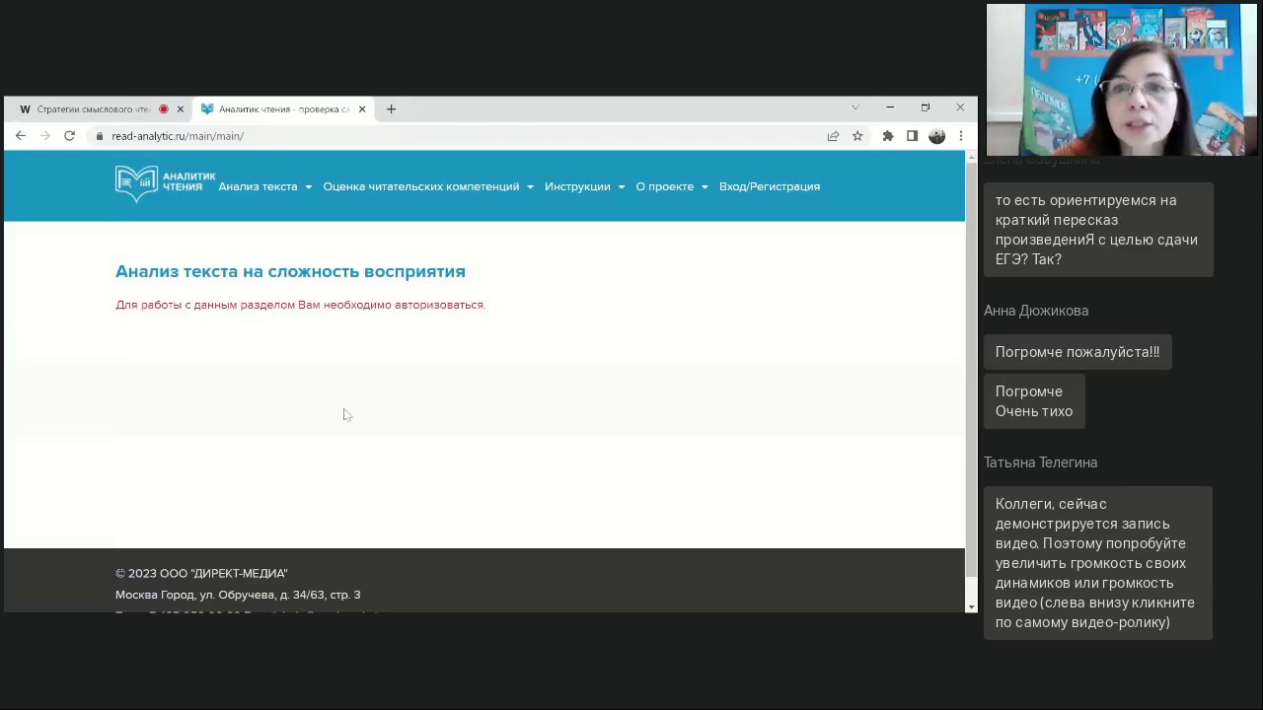
Sign in through Вход/Регистрация using the saved account details.
click(739, 196)
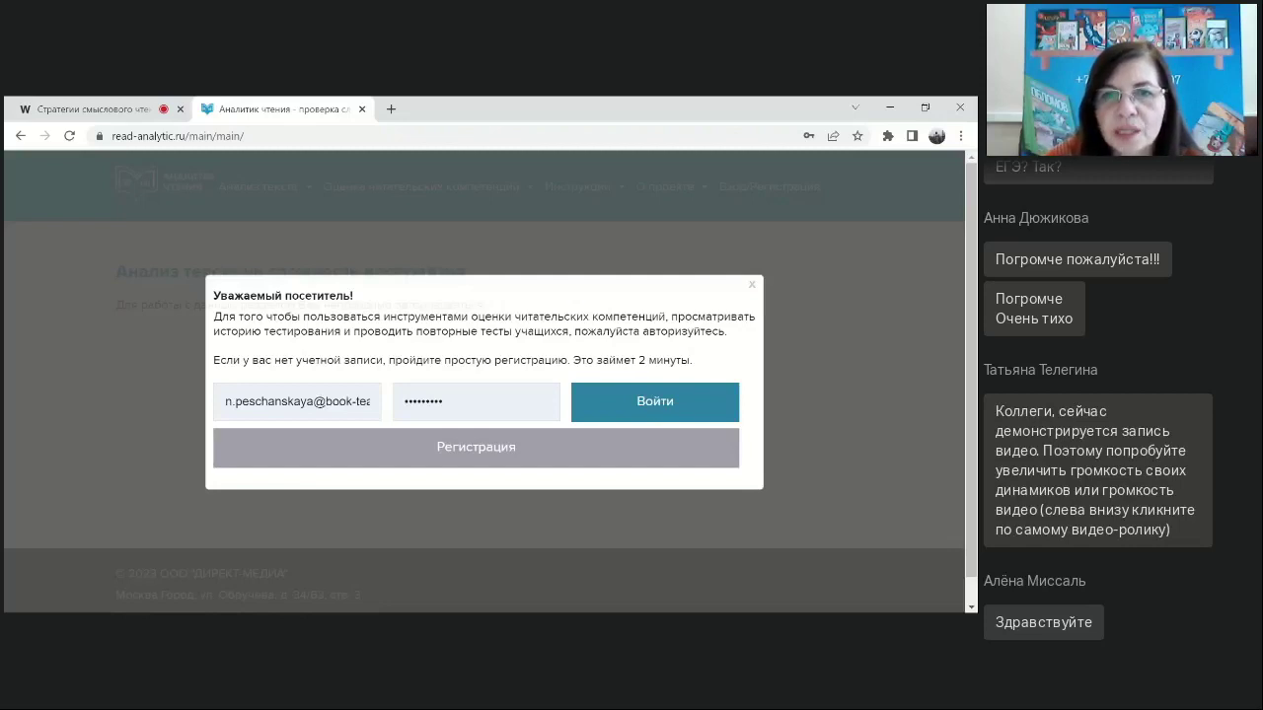
click(651, 410)
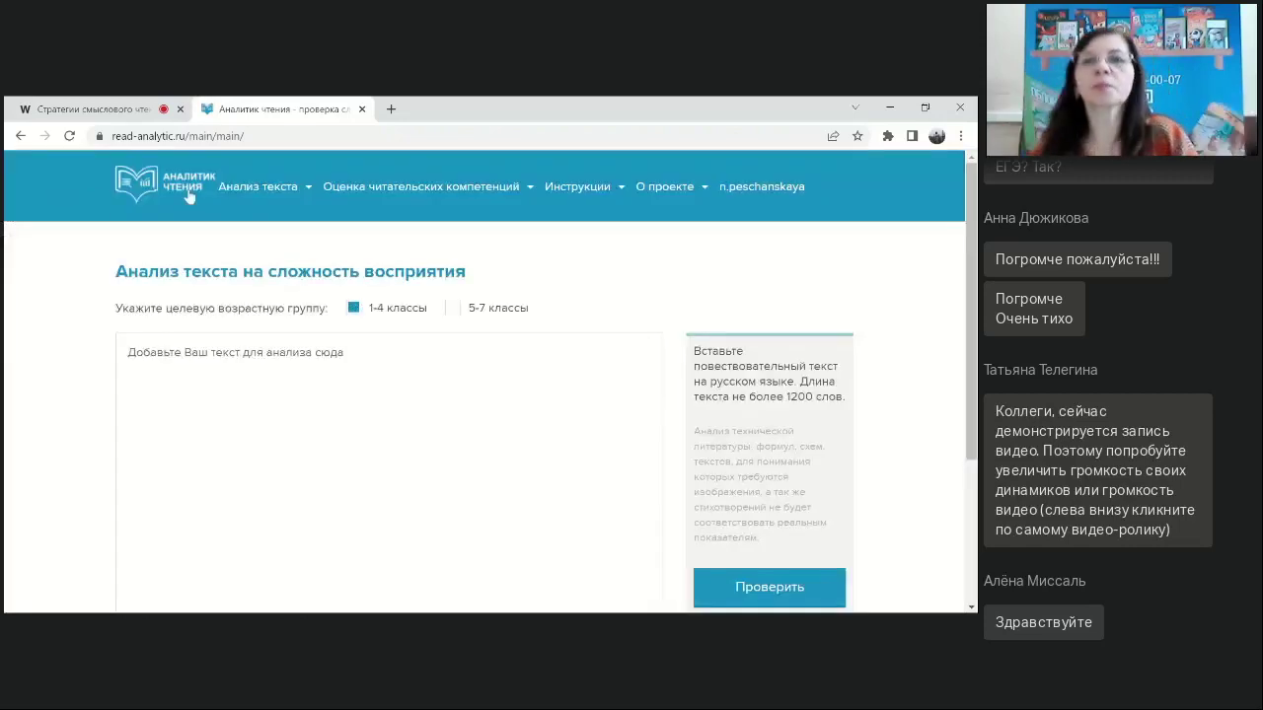
Open the О проекте page from the top menu and skim the project's goals.
click(261, 178)
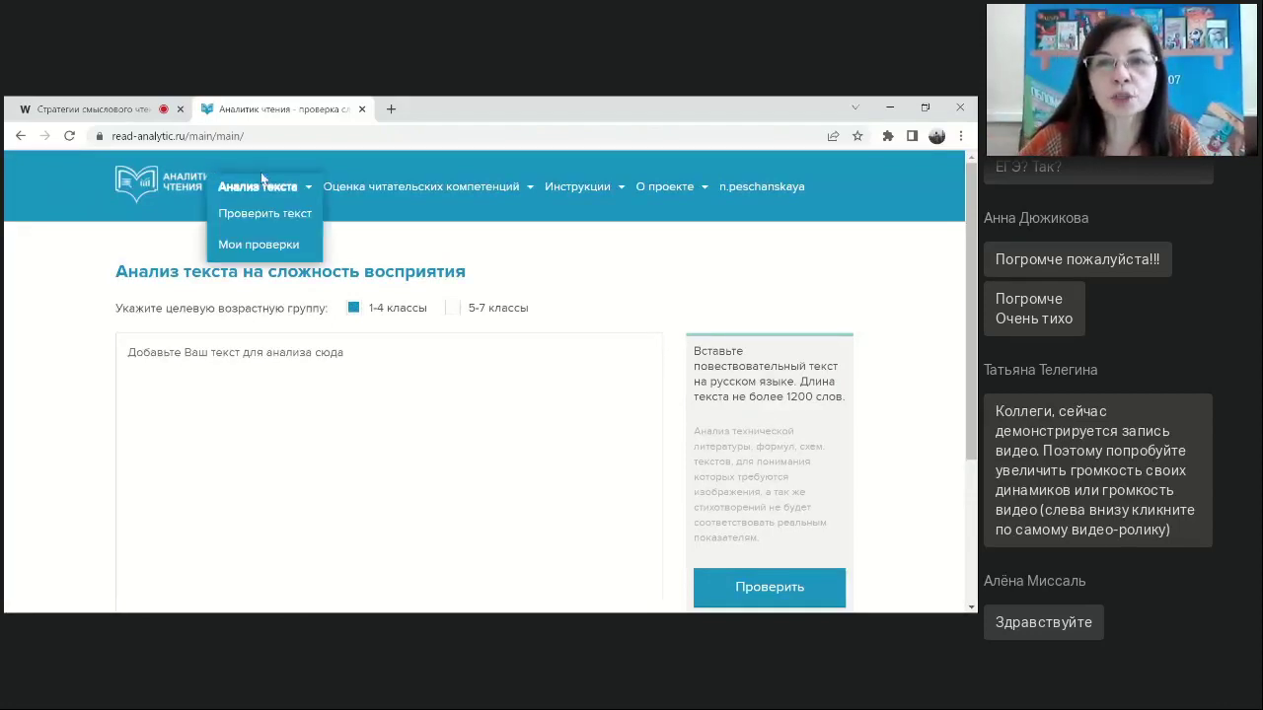
mouse_move(667, 189)
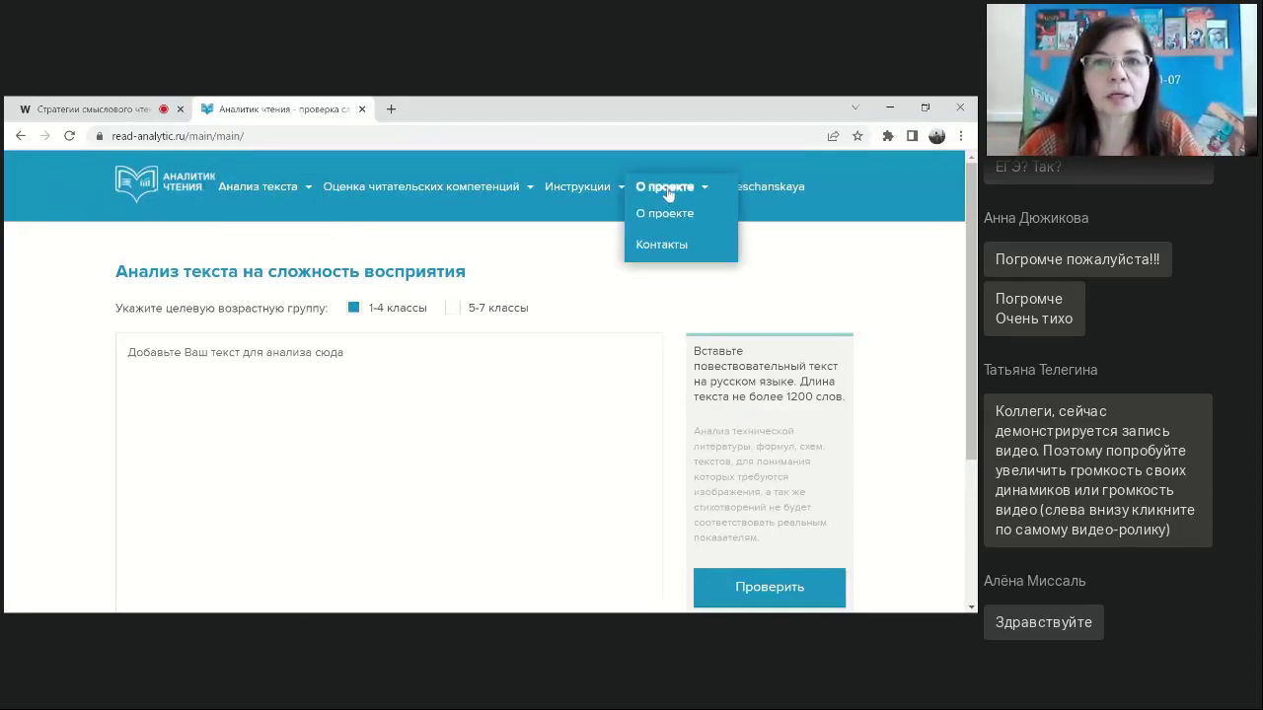
click(659, 213)
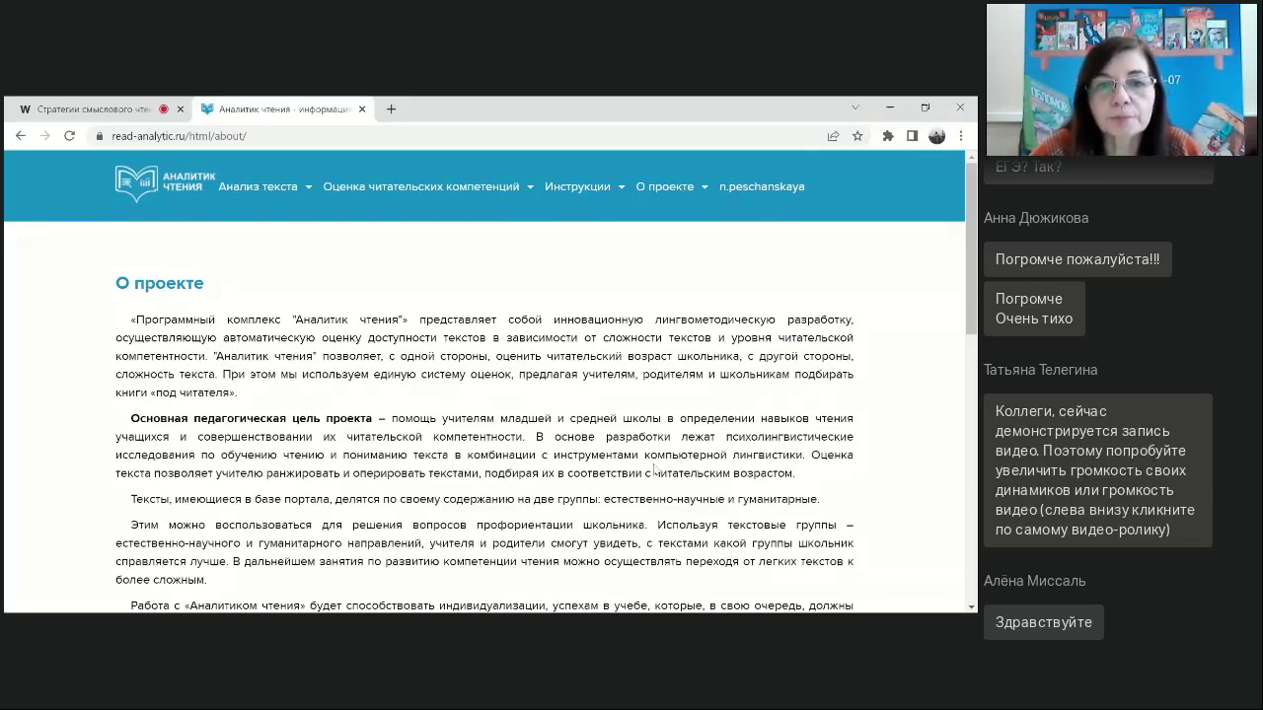
scroll(484, 381, down, 1)
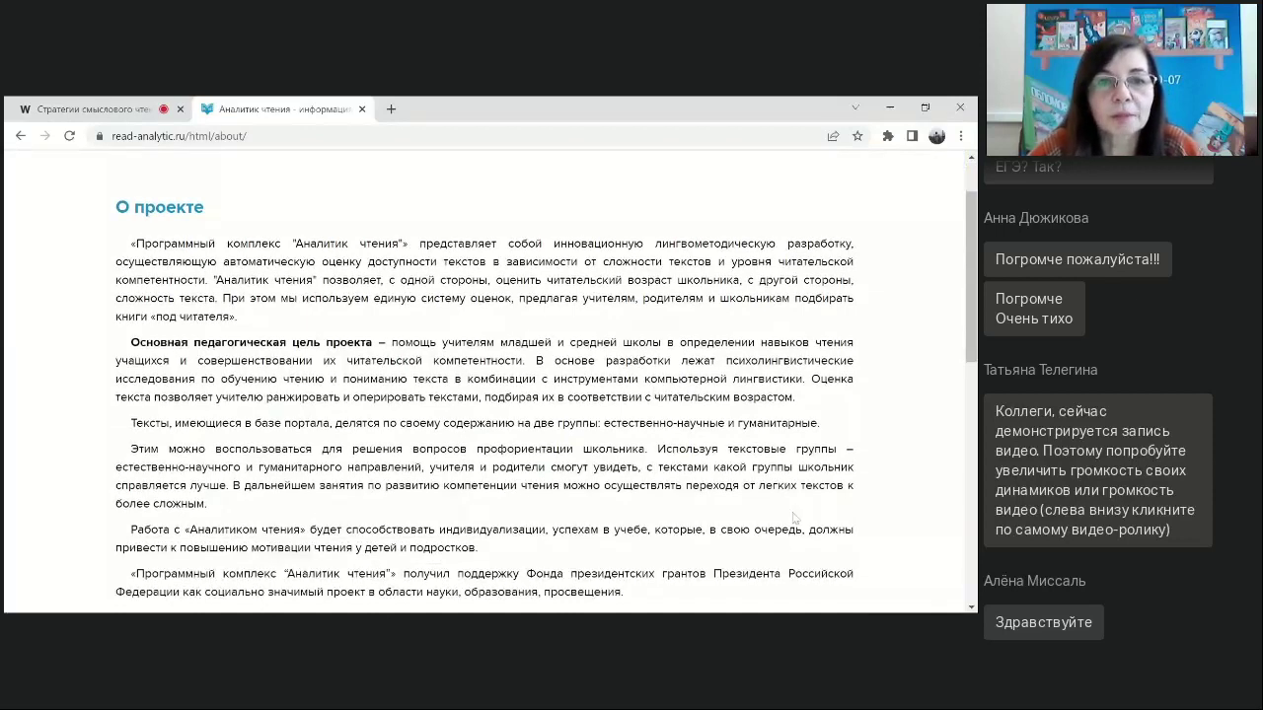
scroll(353, 419, up, 1)
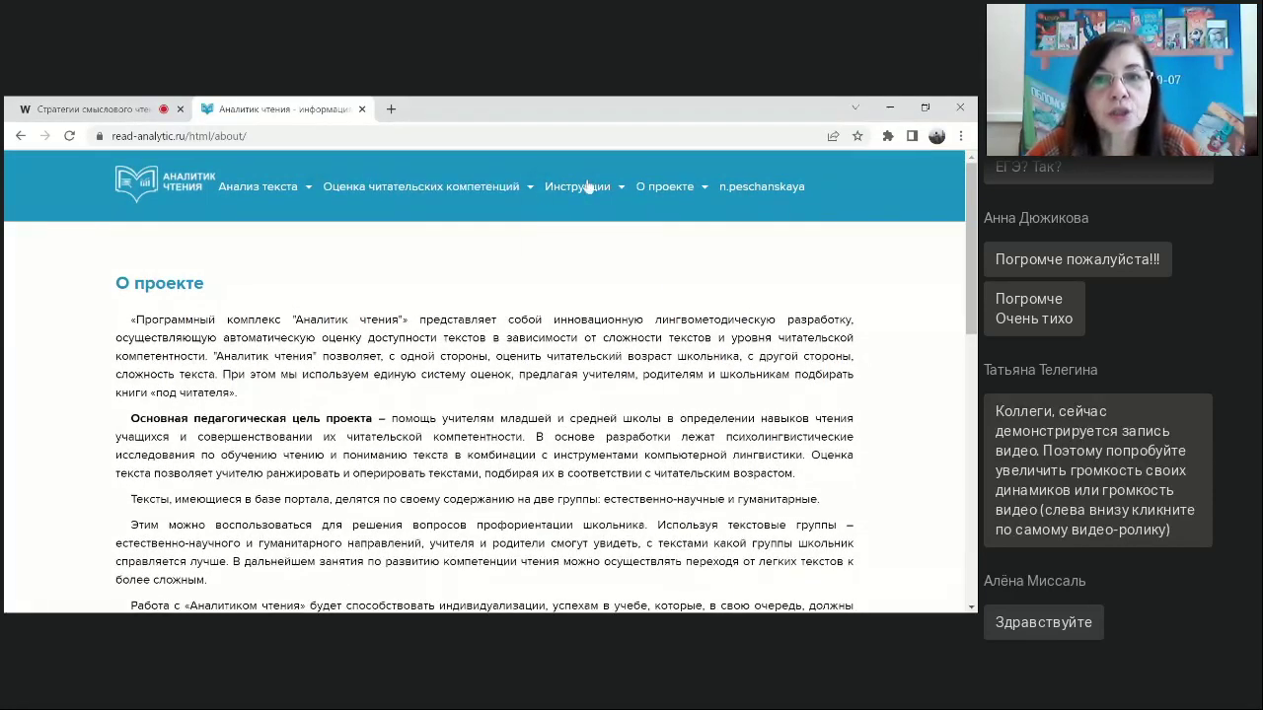
mouse_move(586, 187)
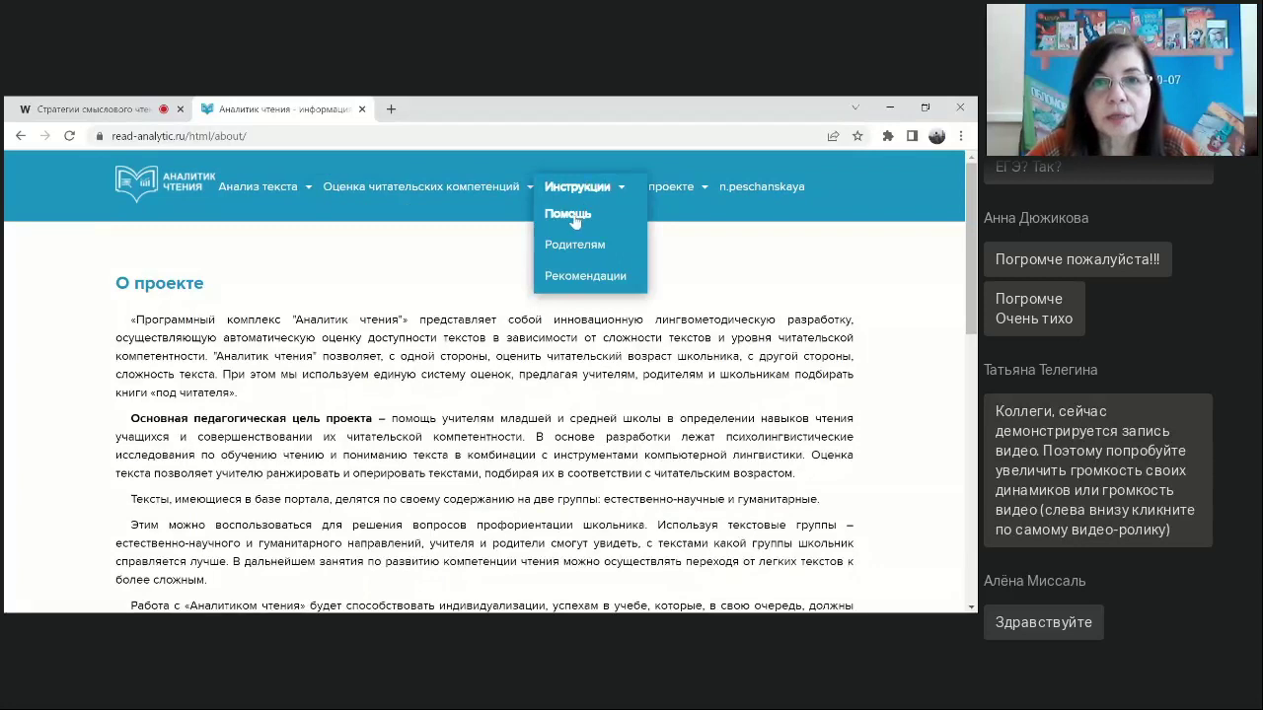
Open Инструкции > Помощь and read through the sign-in and registration help.
click(575, 221)
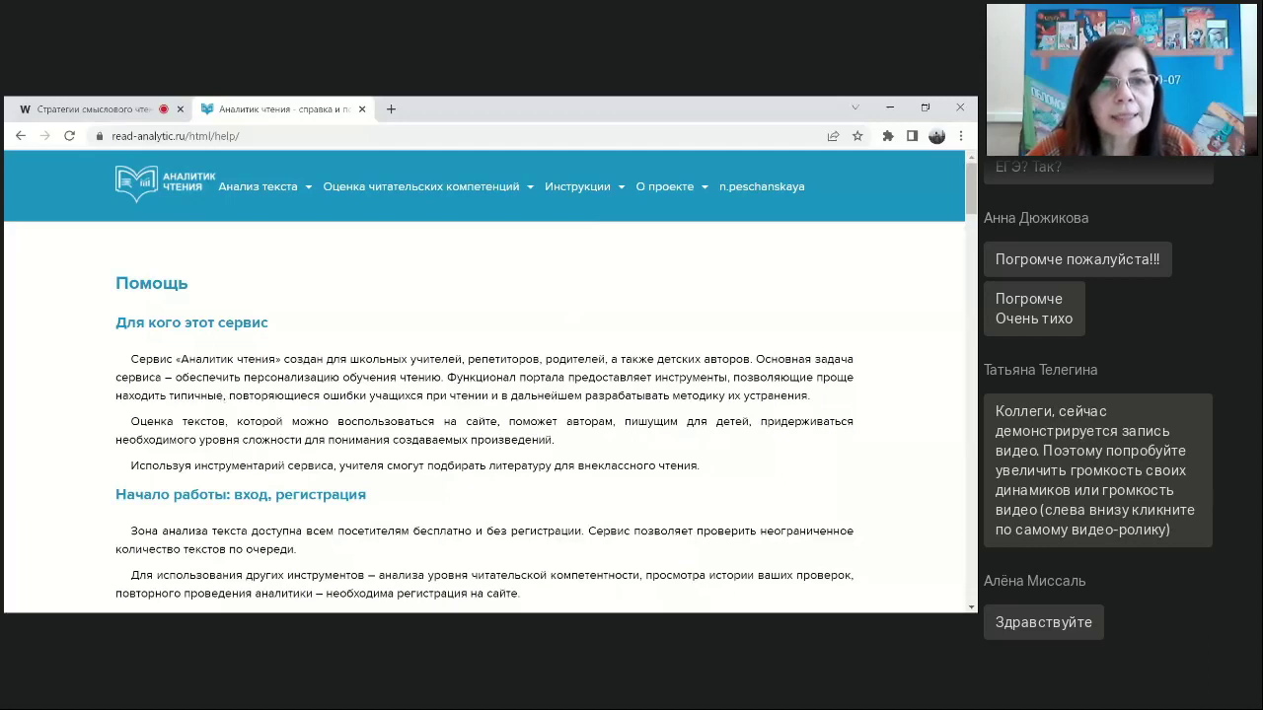
scroll(211, 486, down, 1)
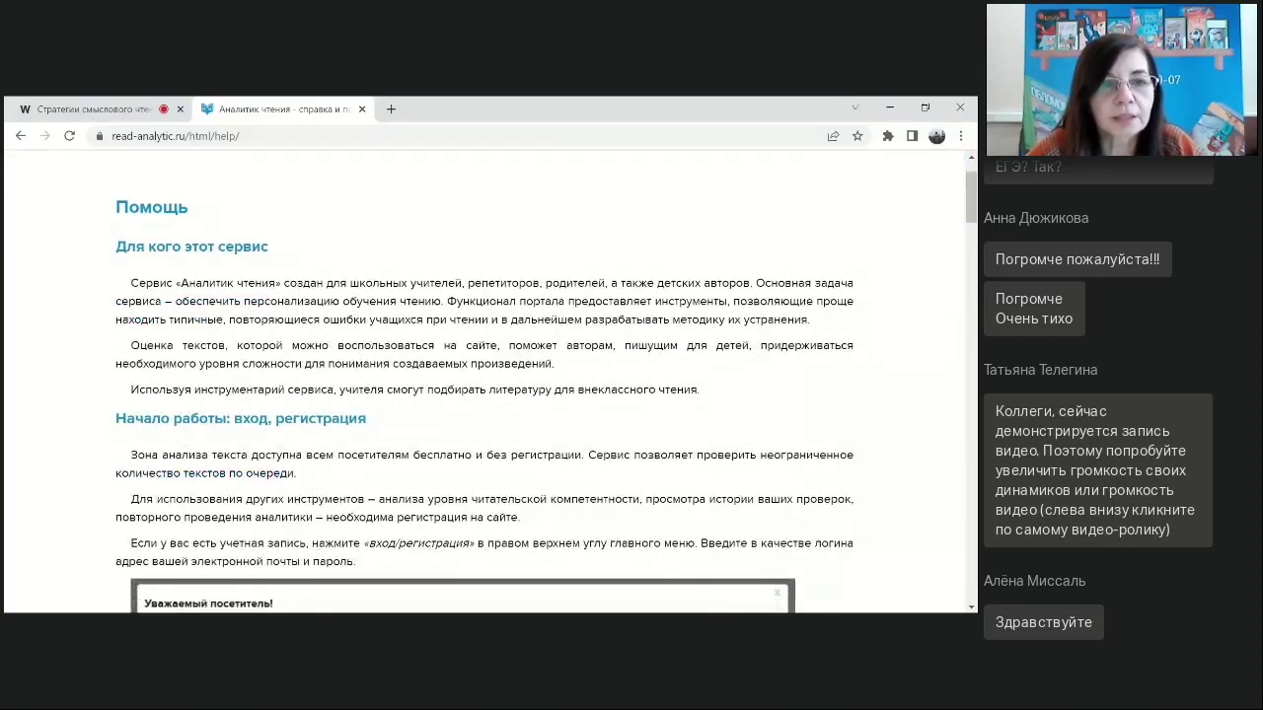
scroll(165, 457, down, 2)
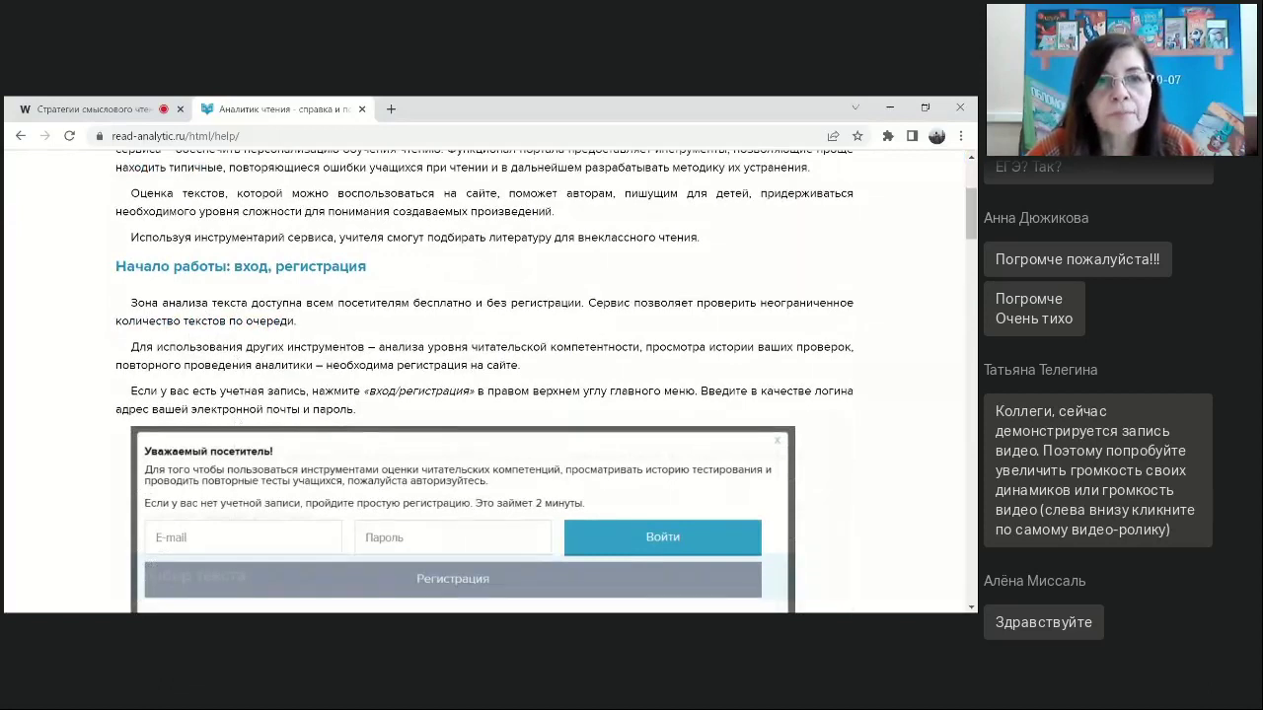
scroll(249, 383, down, 2)
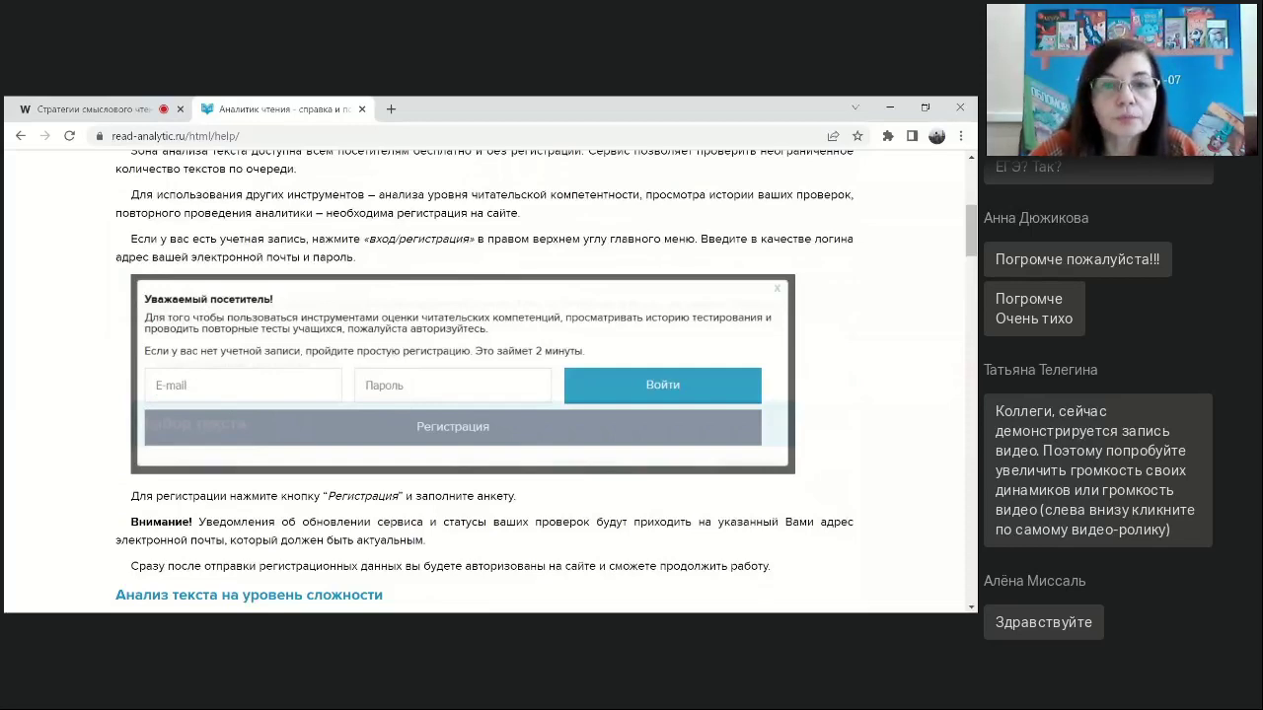
scroll(265, 513, down, 1)
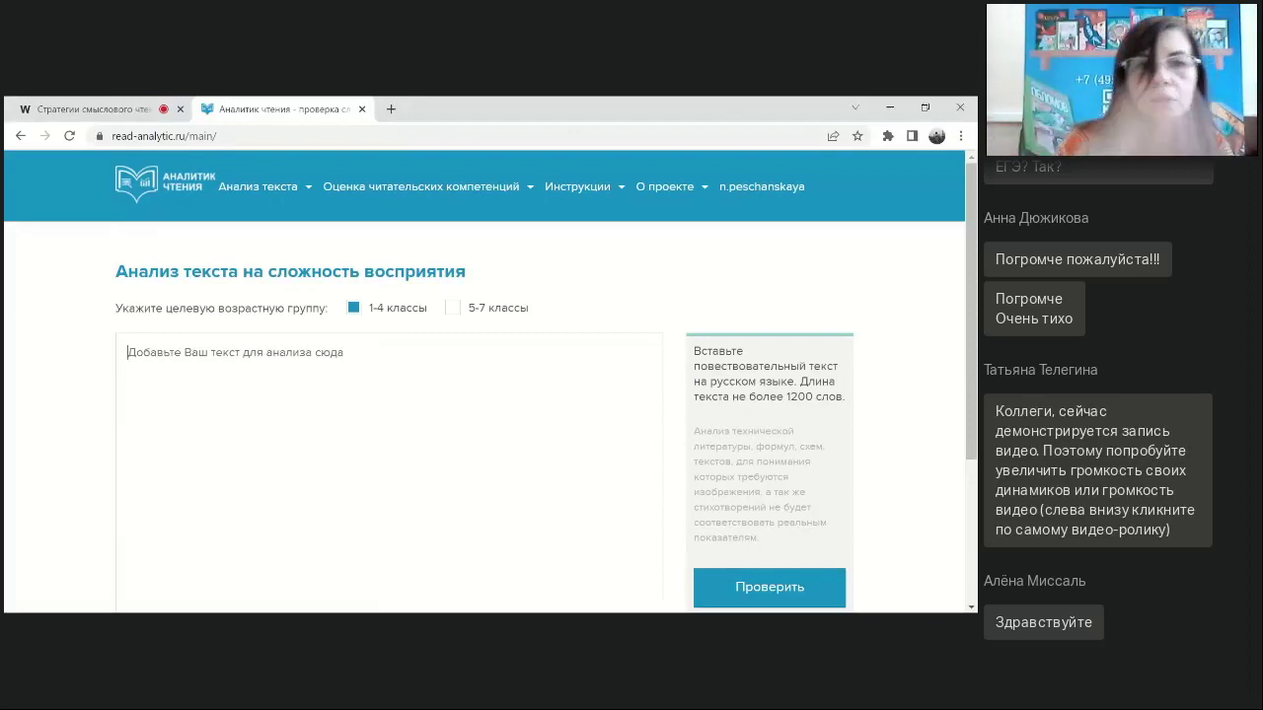
Submit the pasted Нечаево story for checking and view it under Мои проверки.
click(128, 543)
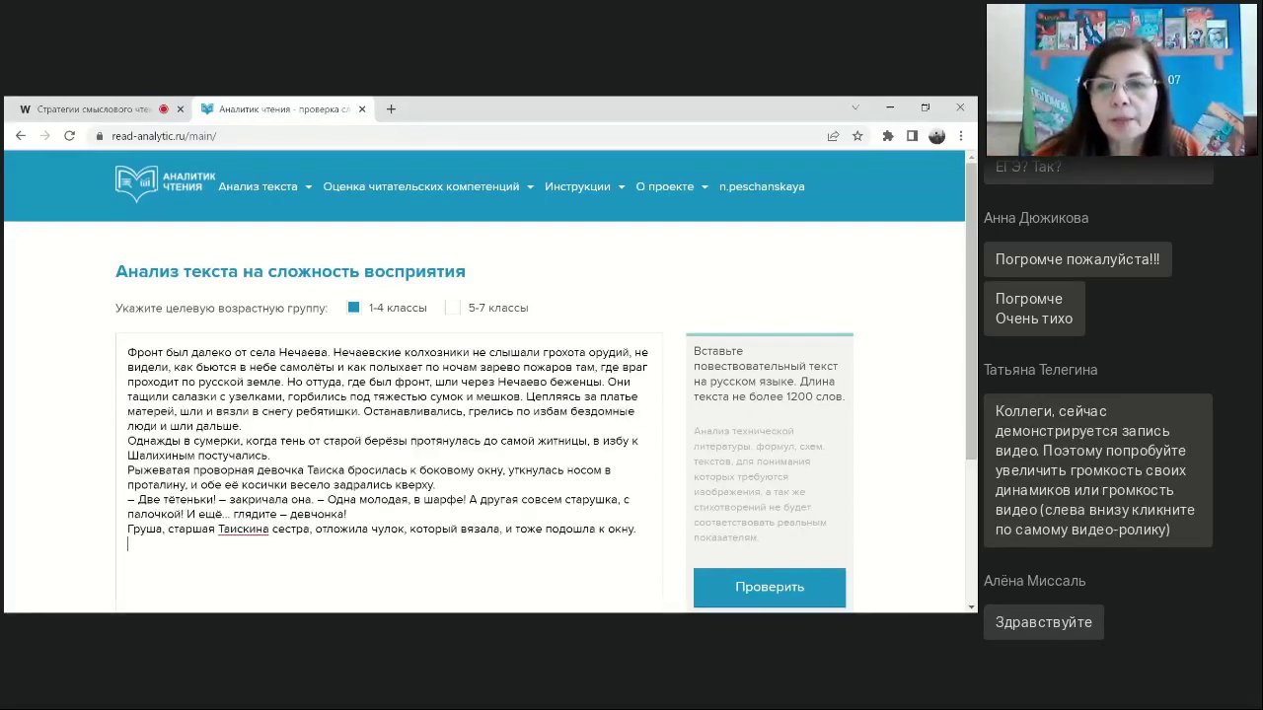
click(766, 587)
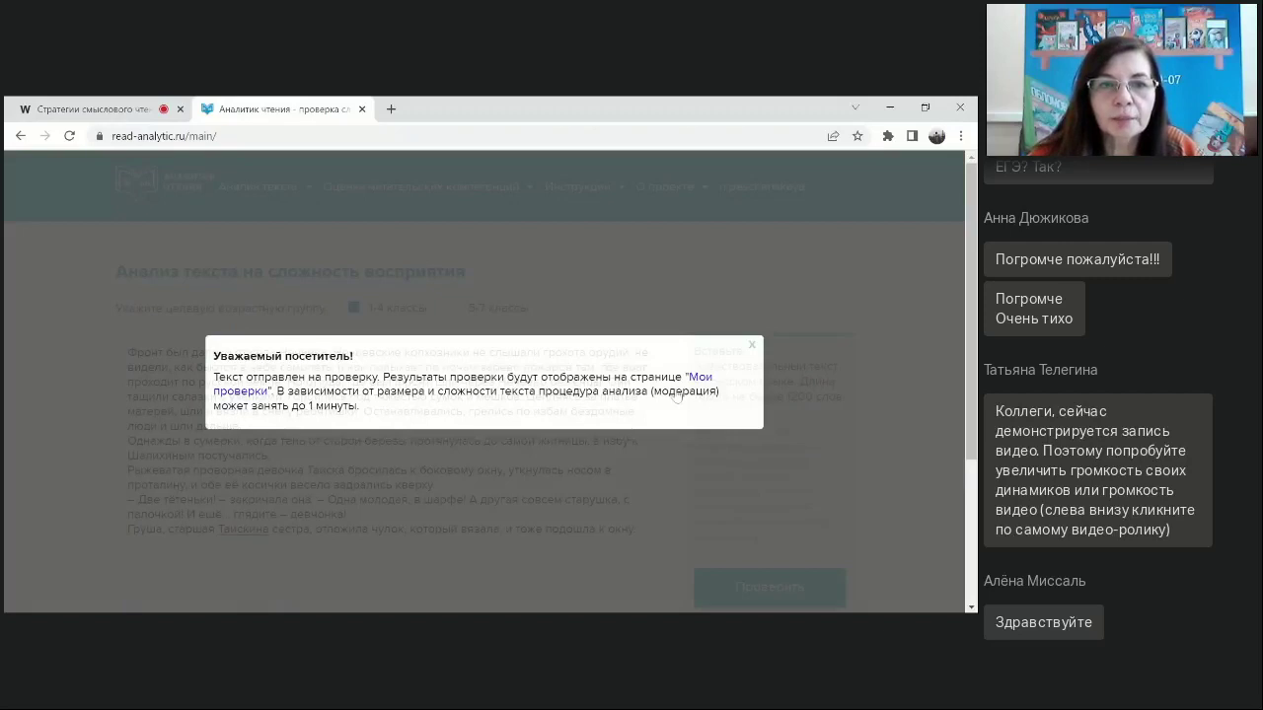
click(707, 377)
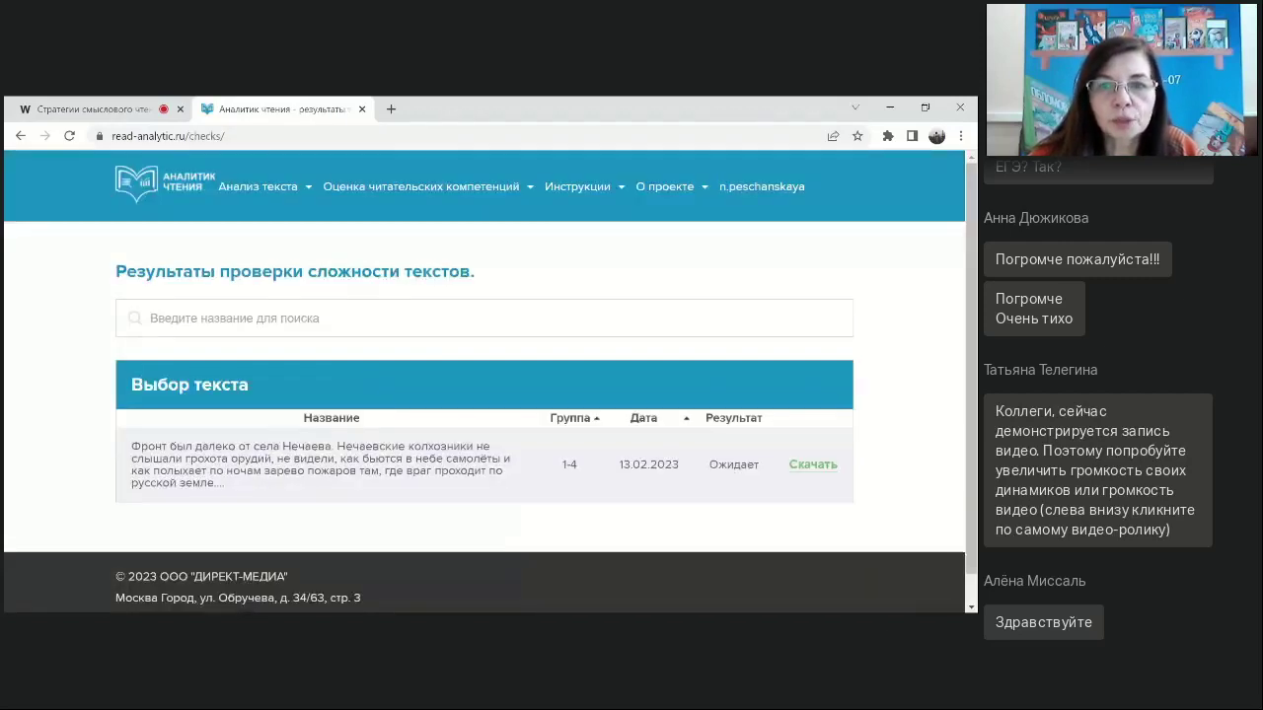
Confirm the story's check still shows «Ожидает», then open the Оценка читательских компетенций menu.
scroll(364, 380, down, 1)
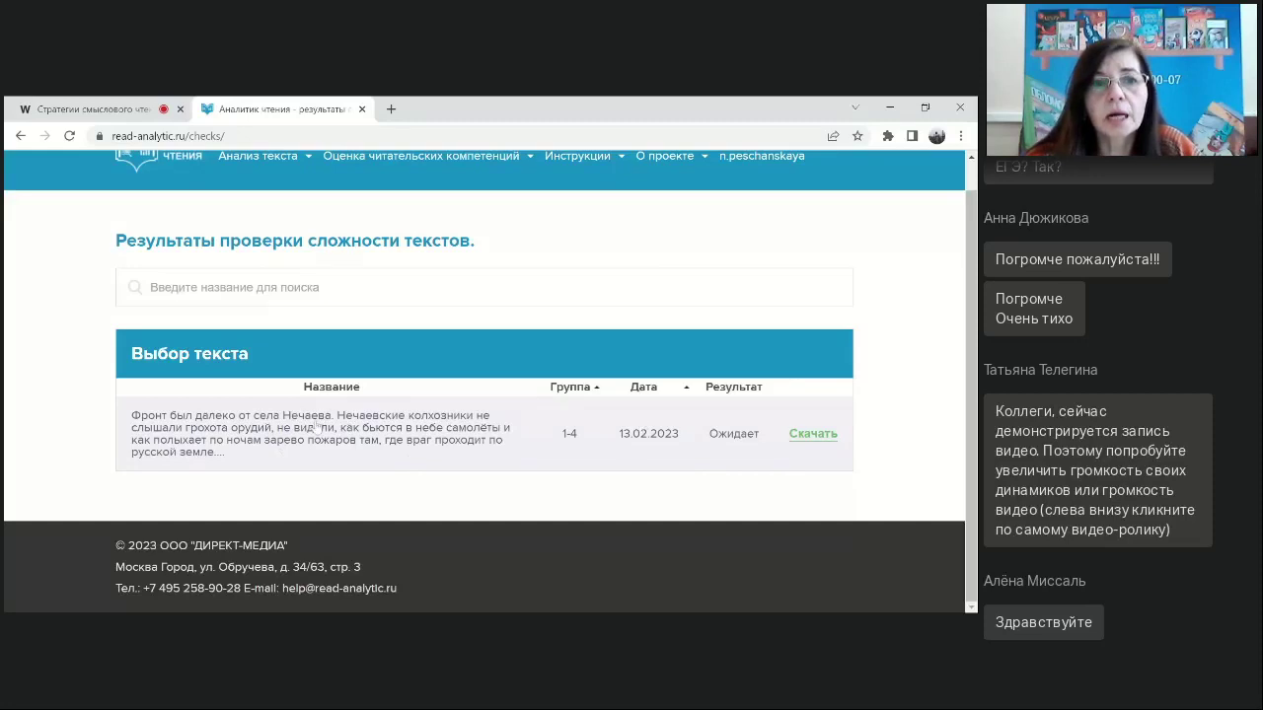
scroll(199, 427, up, 1)
scroll(200, 427, up, 1)
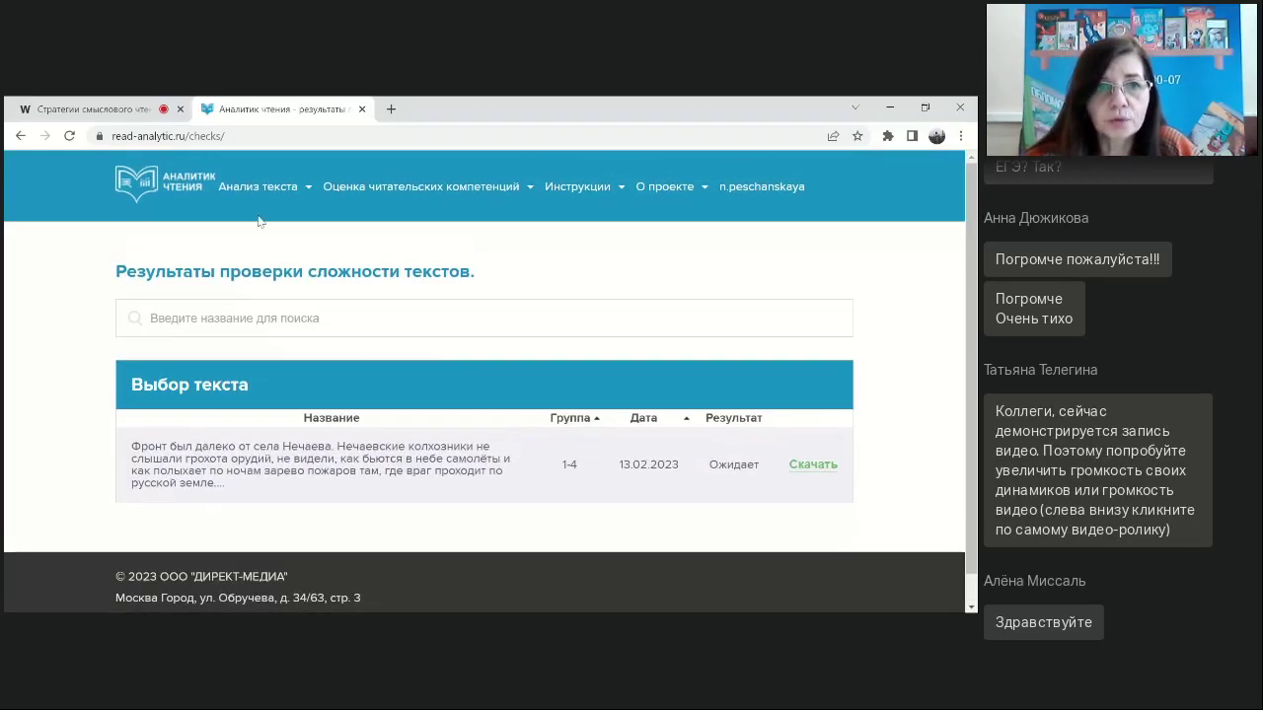
mouse_move(384, 190)
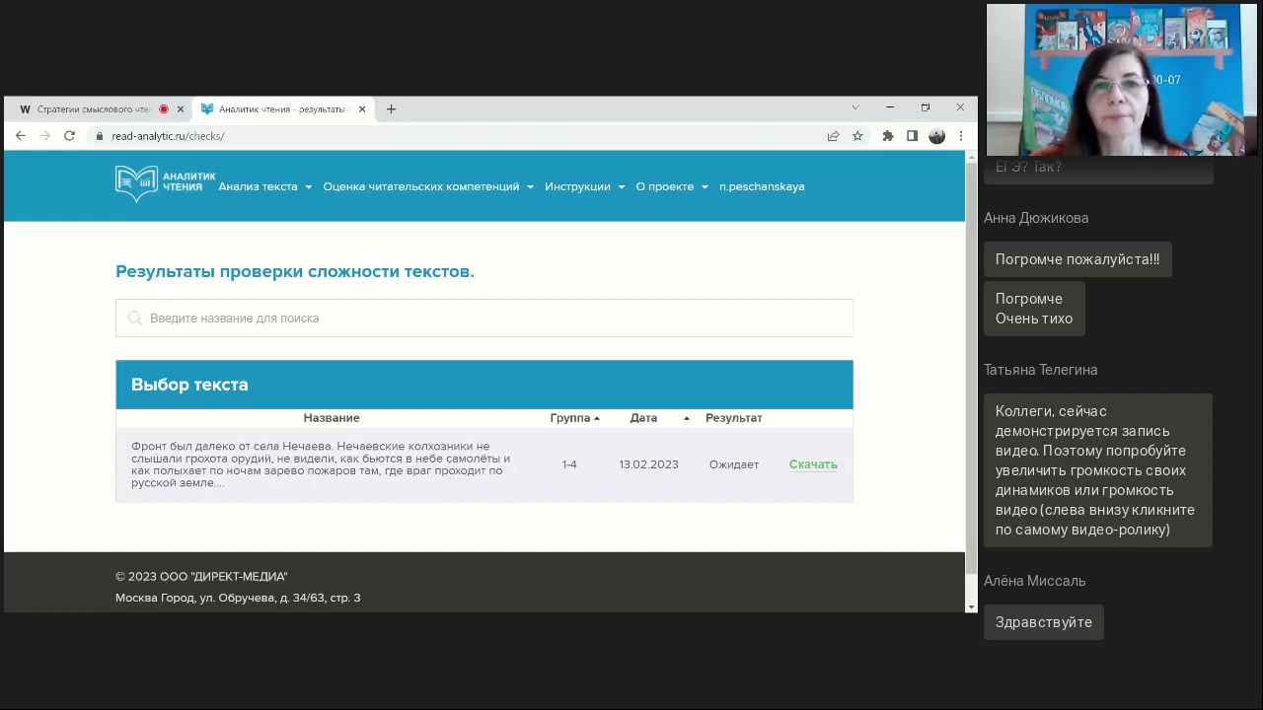
click(395, 187)
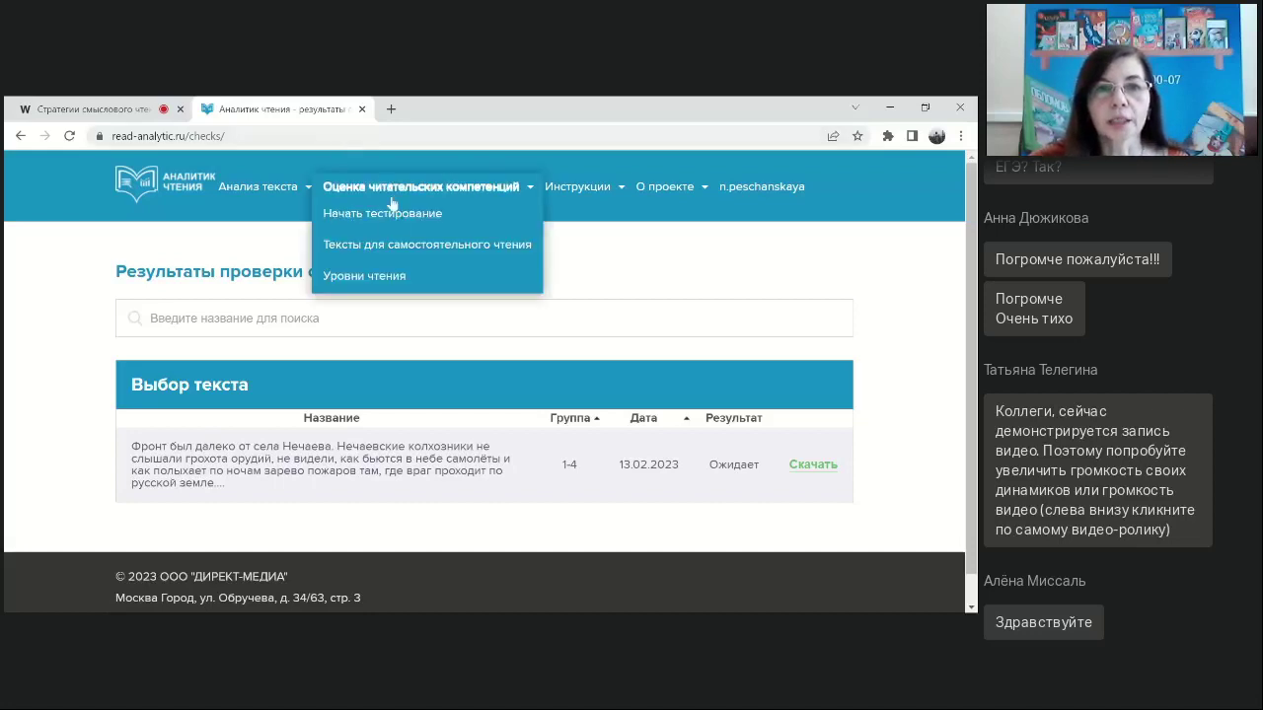
Open «Тексты для самостоятельного чтения» and browse the texts' word counts, topics and levels.
click(395, 243)
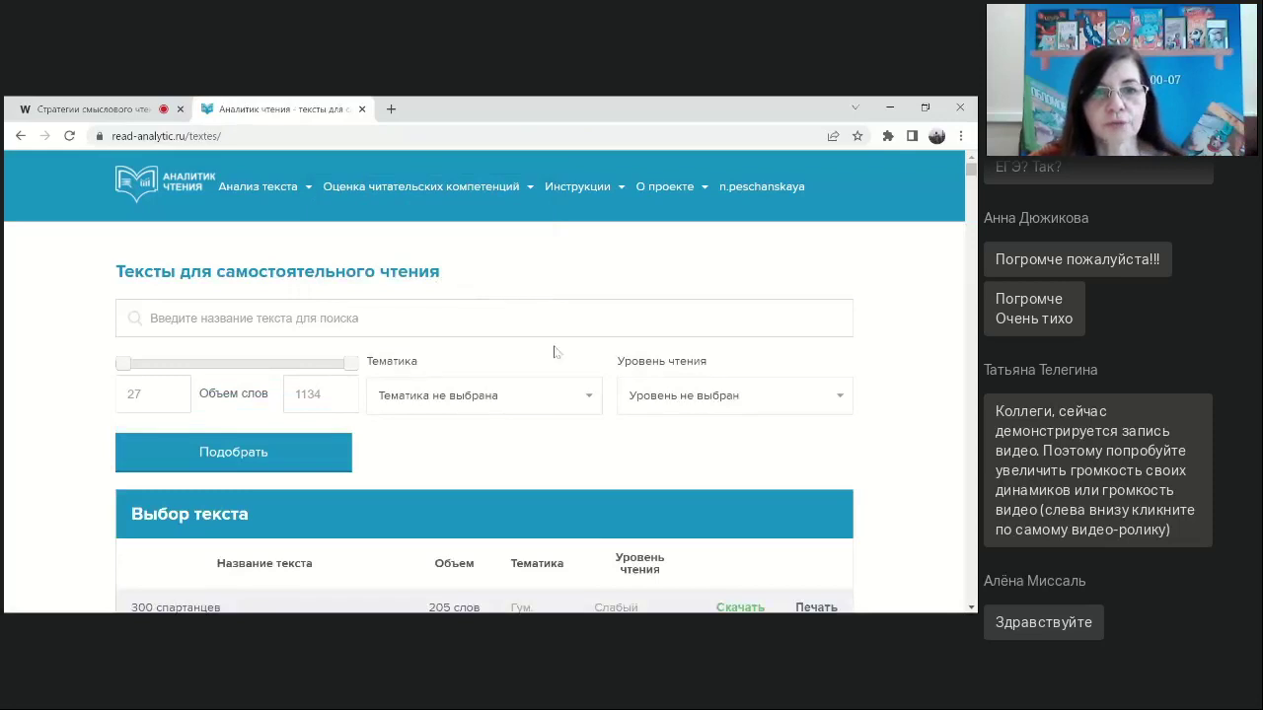
scroll(554, 352, down, 3)
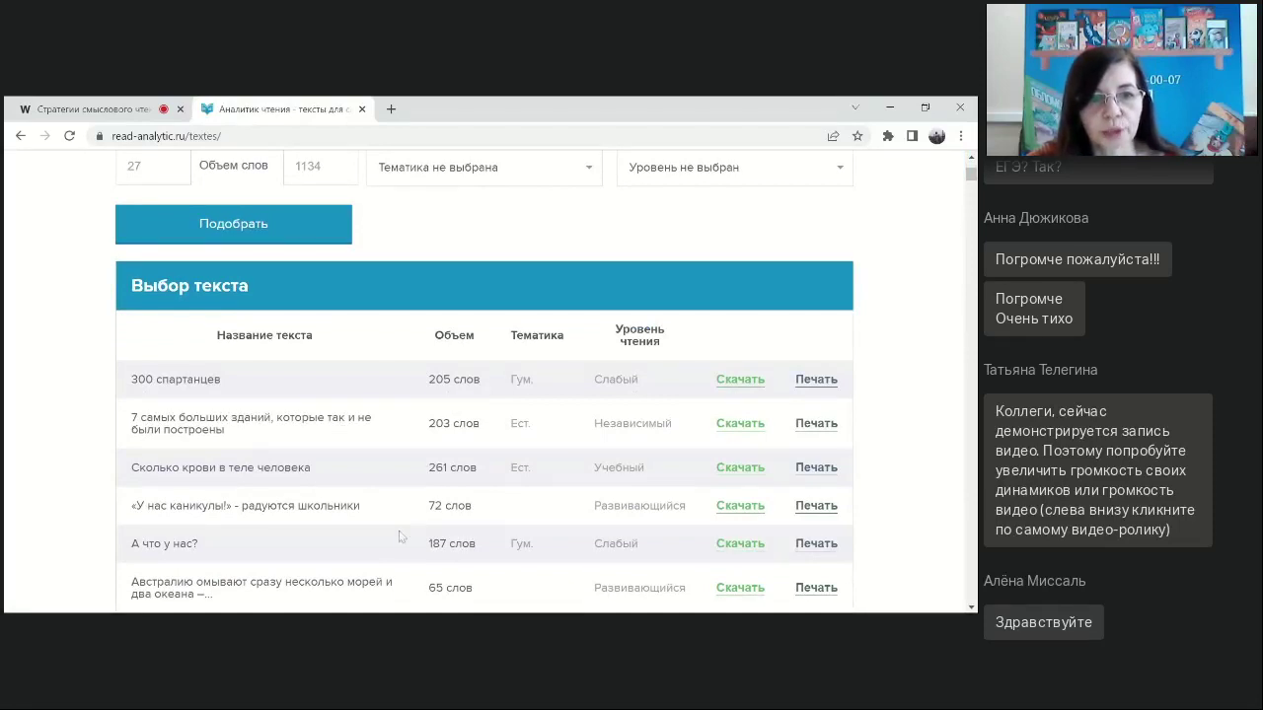
scroll(274, 446, down, 2)
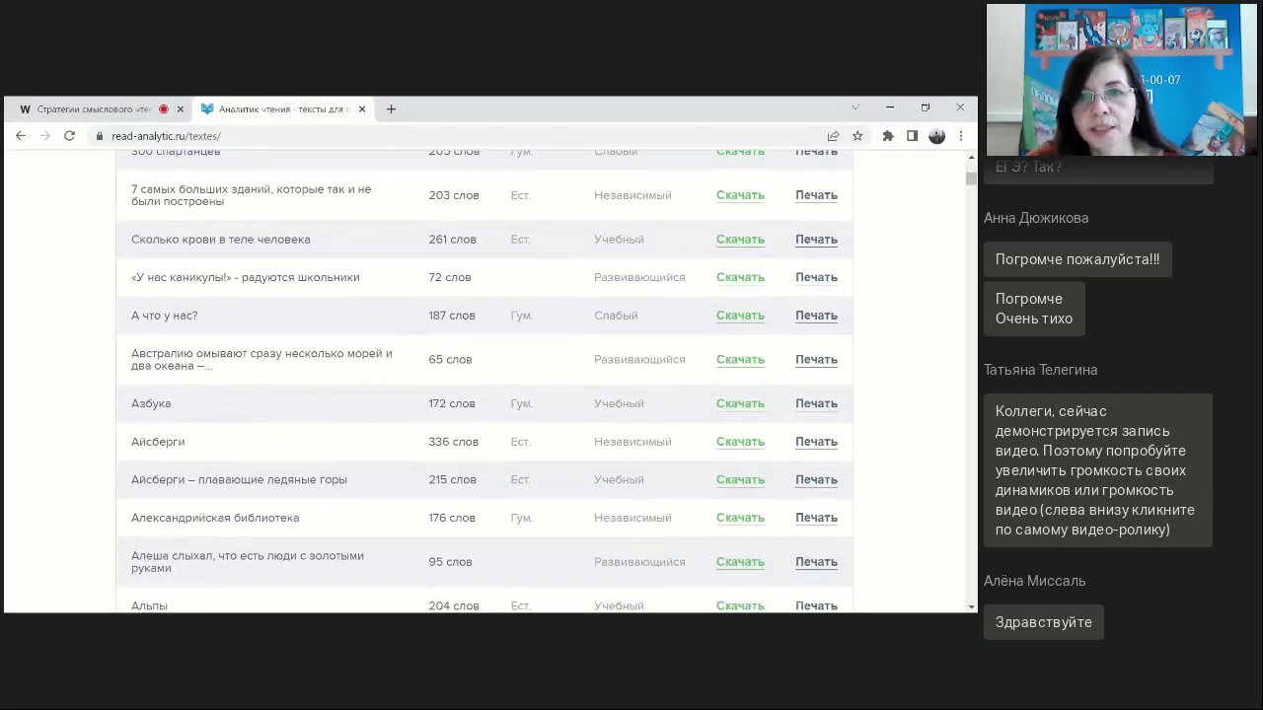
scroll(686, 444, up, 3)
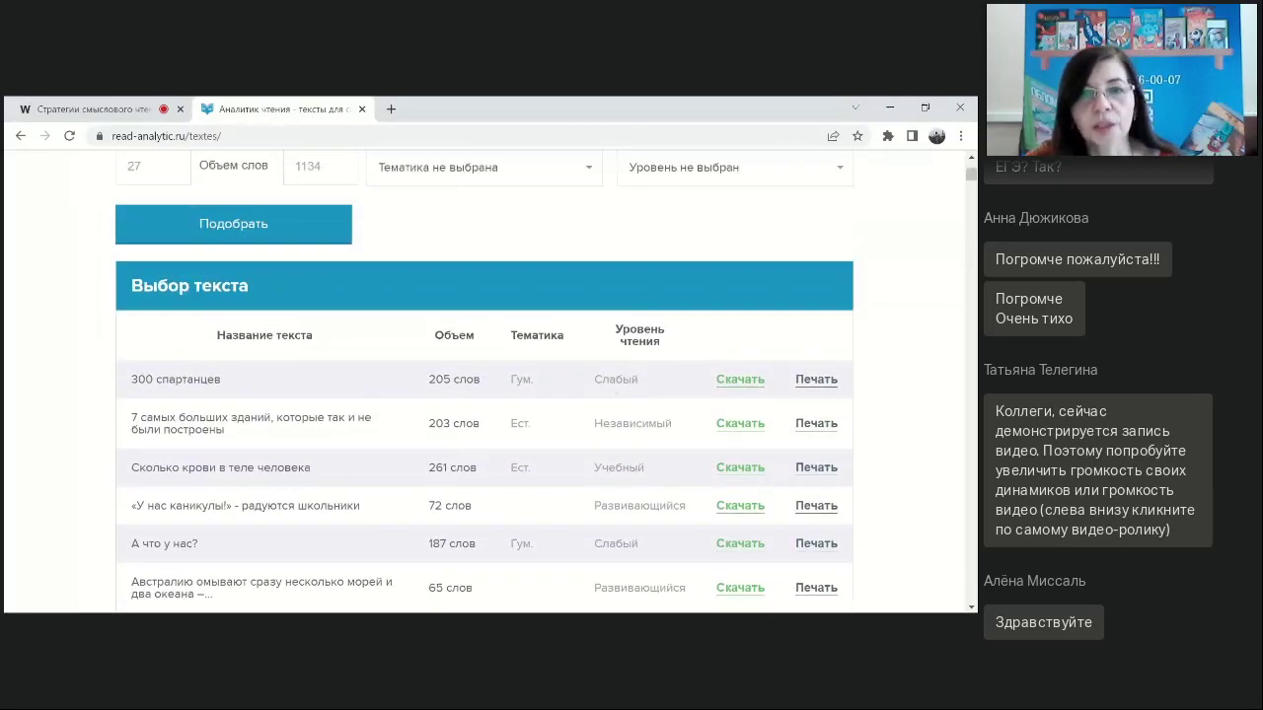
scroll(623, 458, down, 1)
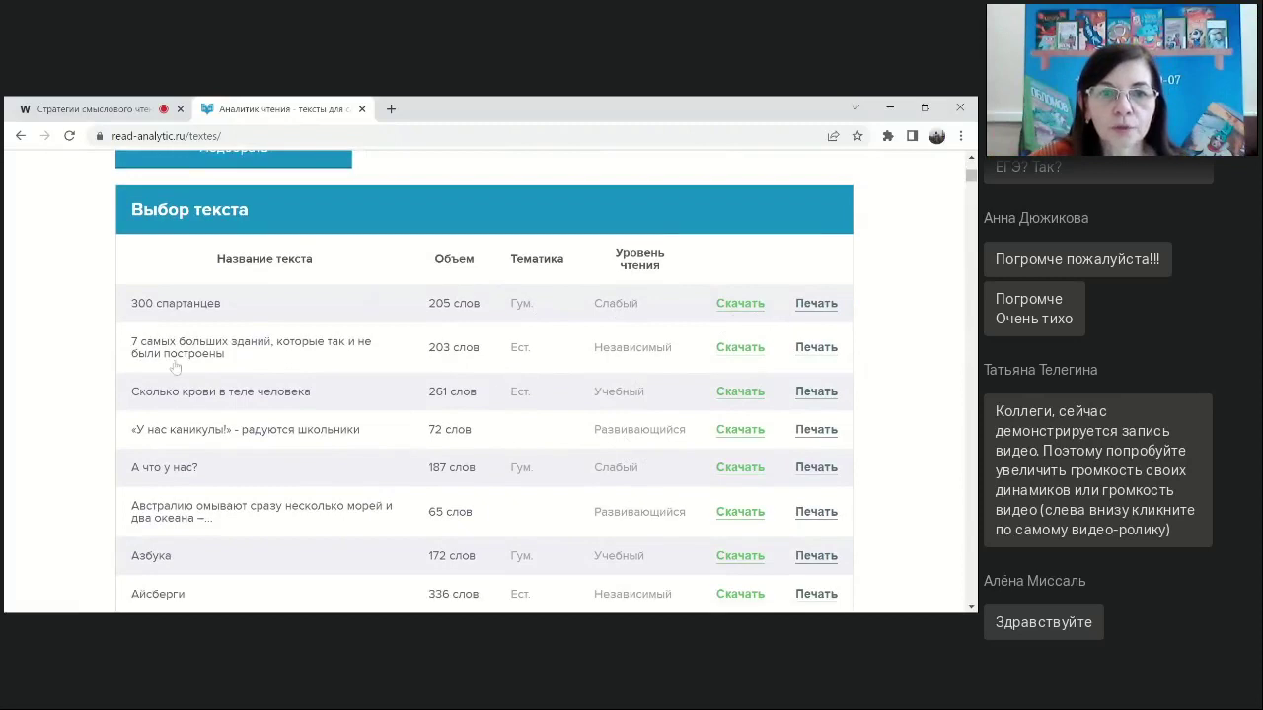
scroll(386, 457, up, 3)
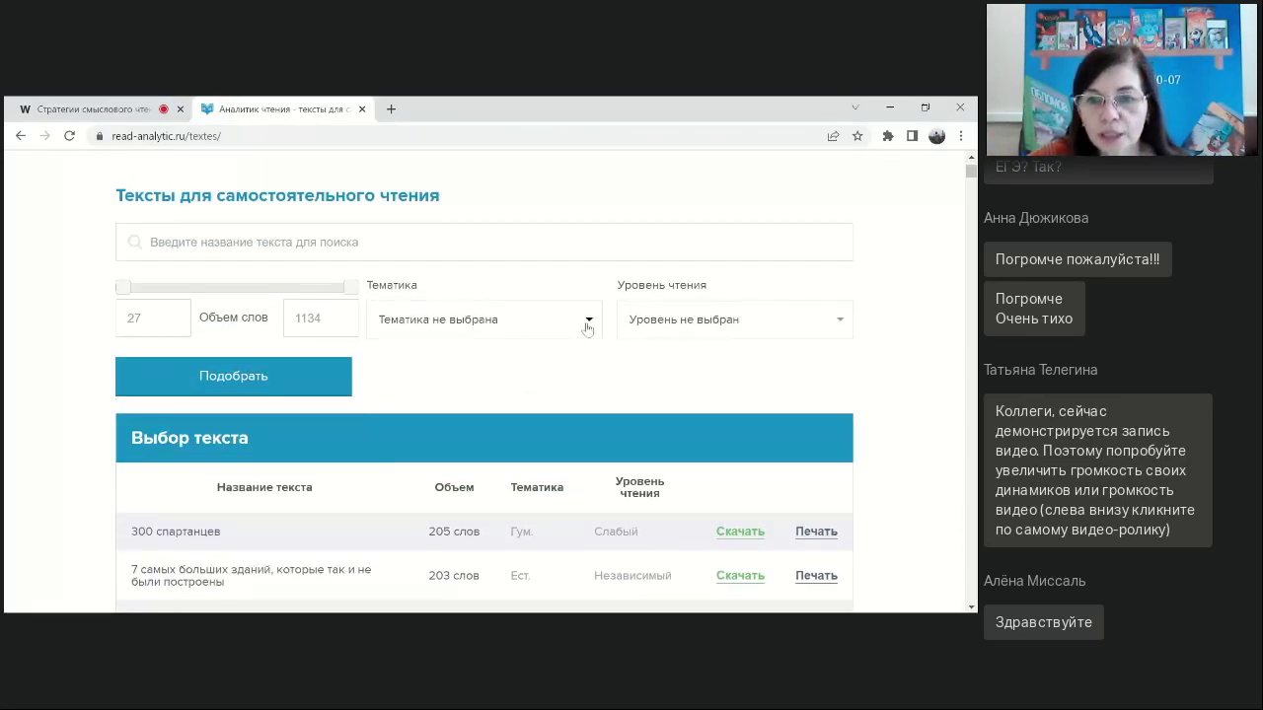
scroll(453, 432, up, 1)
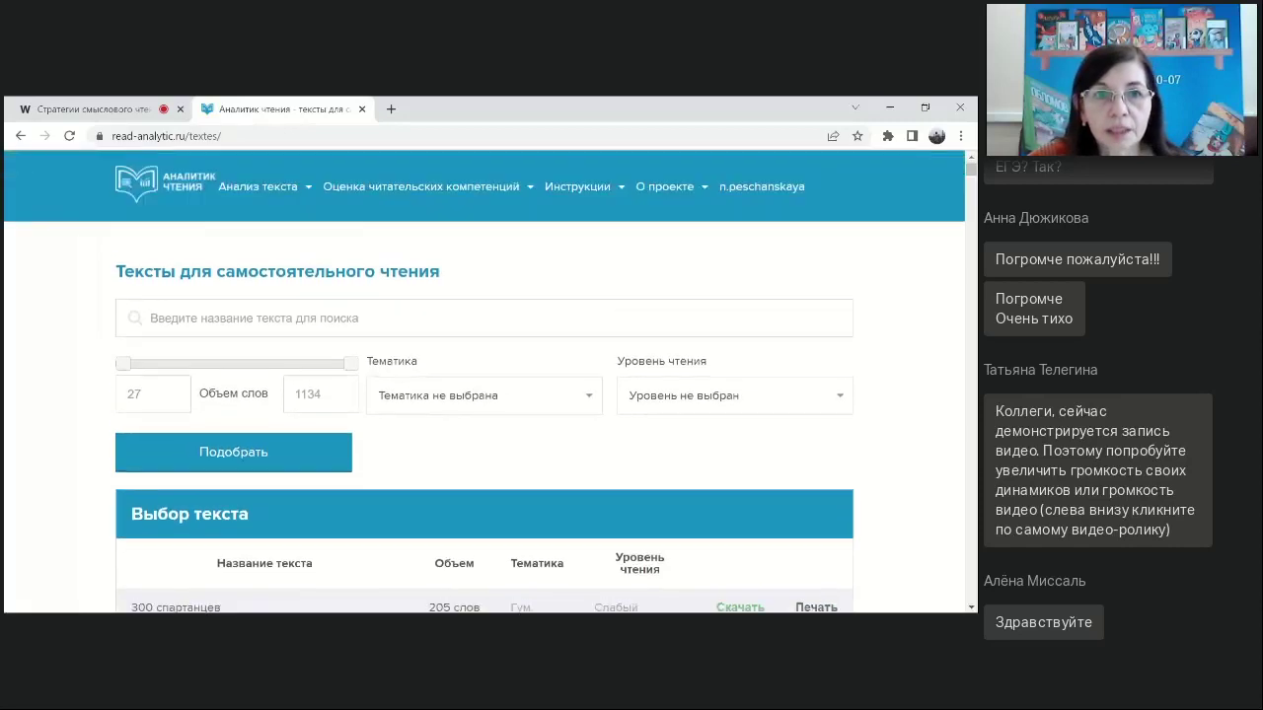
mouse_move(395, 186)
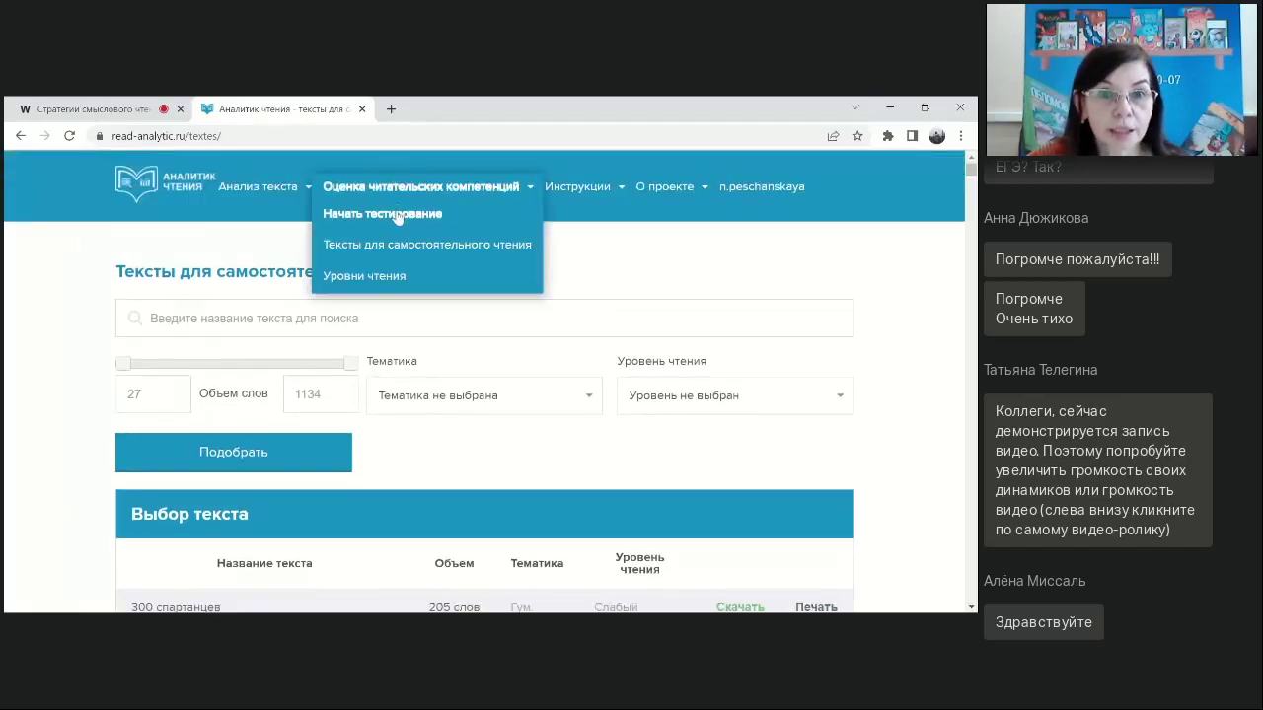
Start a new test for the 1-4 классы group at 3rd grade, loading the Байкал text.
click(394, 215)
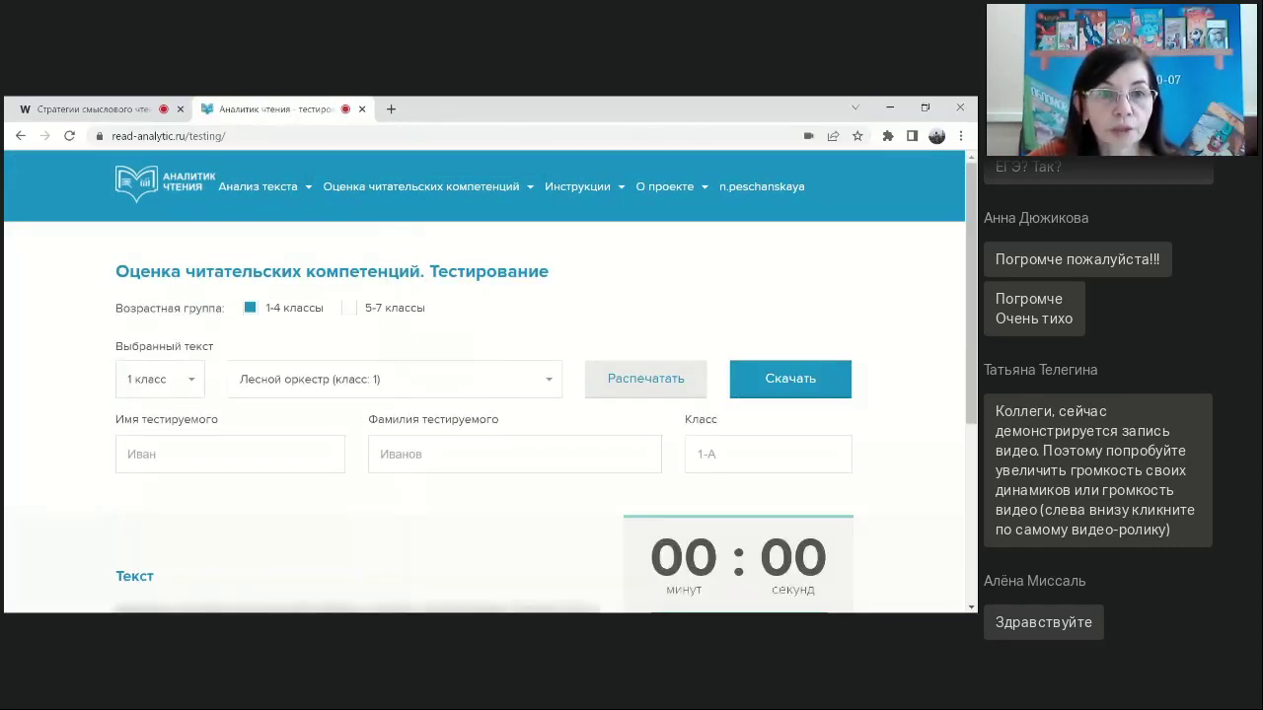
click(350, 309)
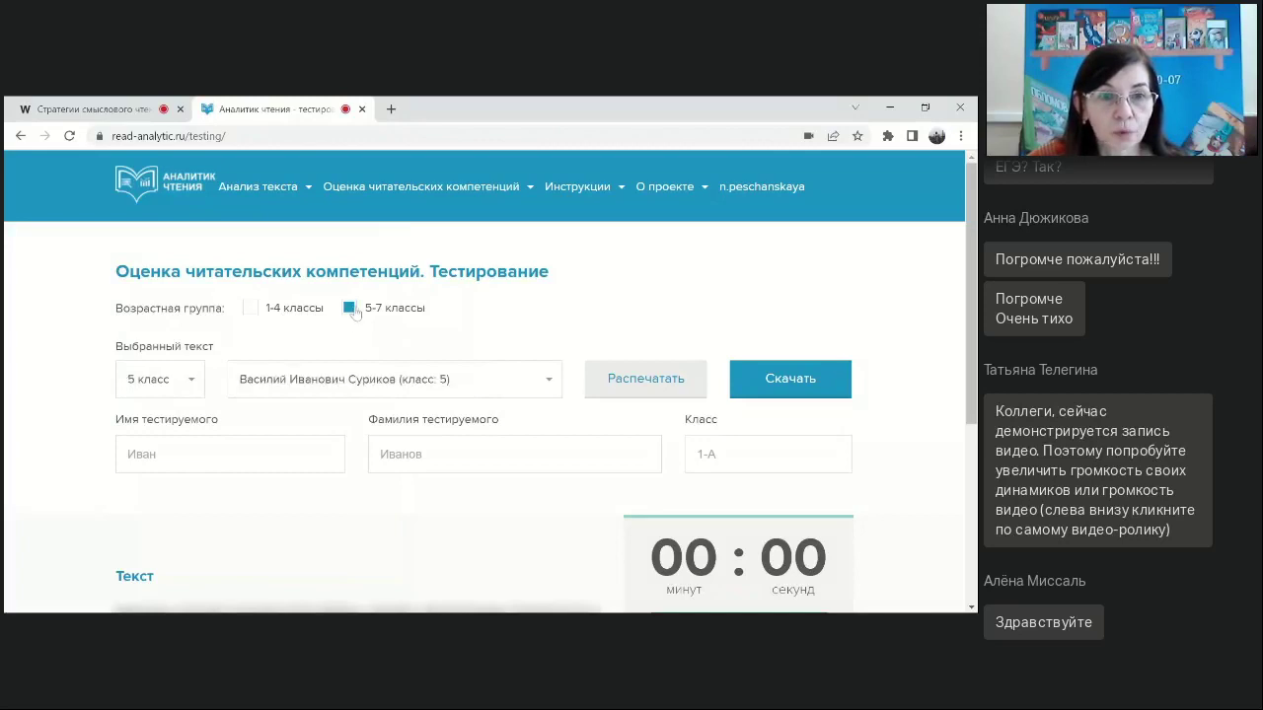
click(247, 309)
click(193, 387)
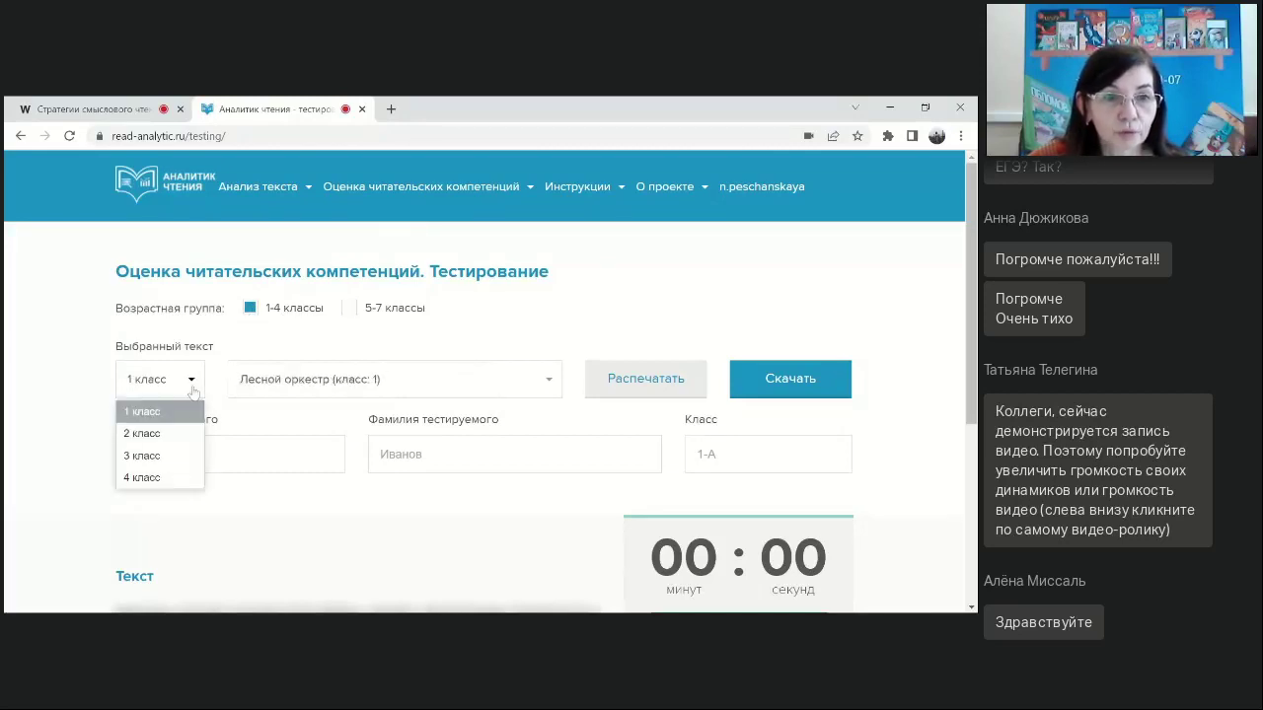
click(170, 445)
click(195, 391)
click(160, 456)
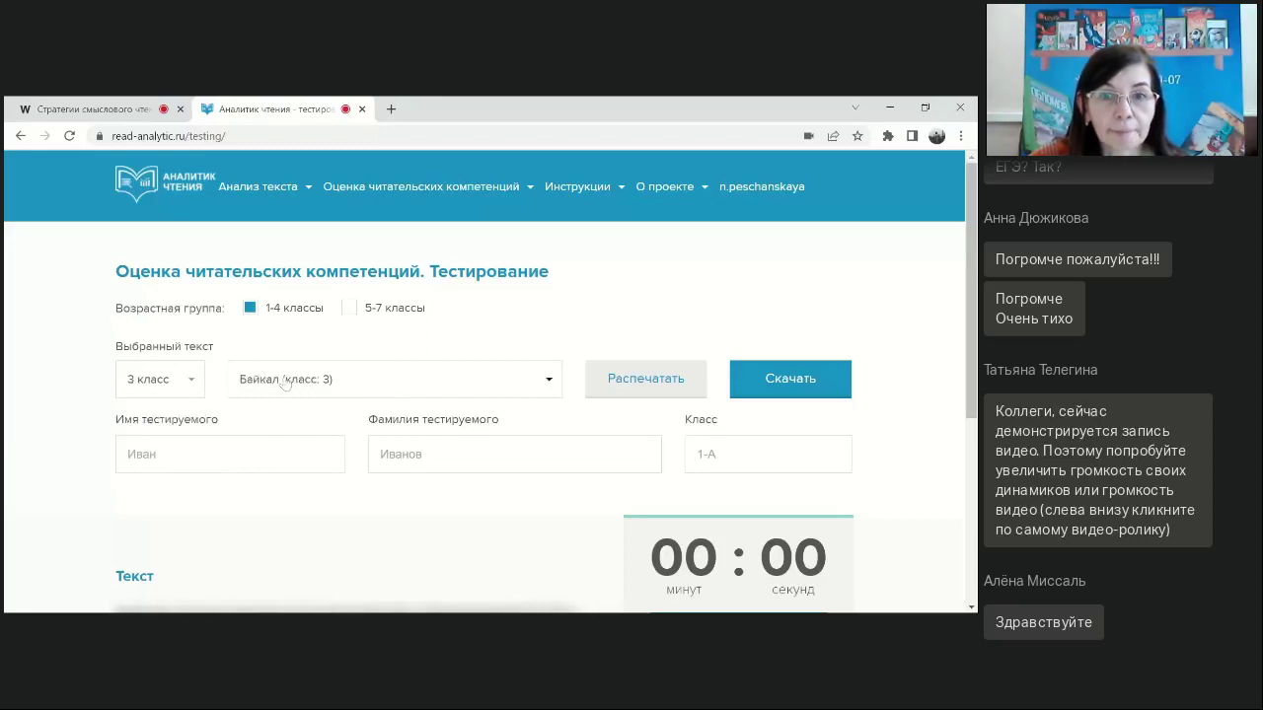
scroll(826, 339, down, 2)
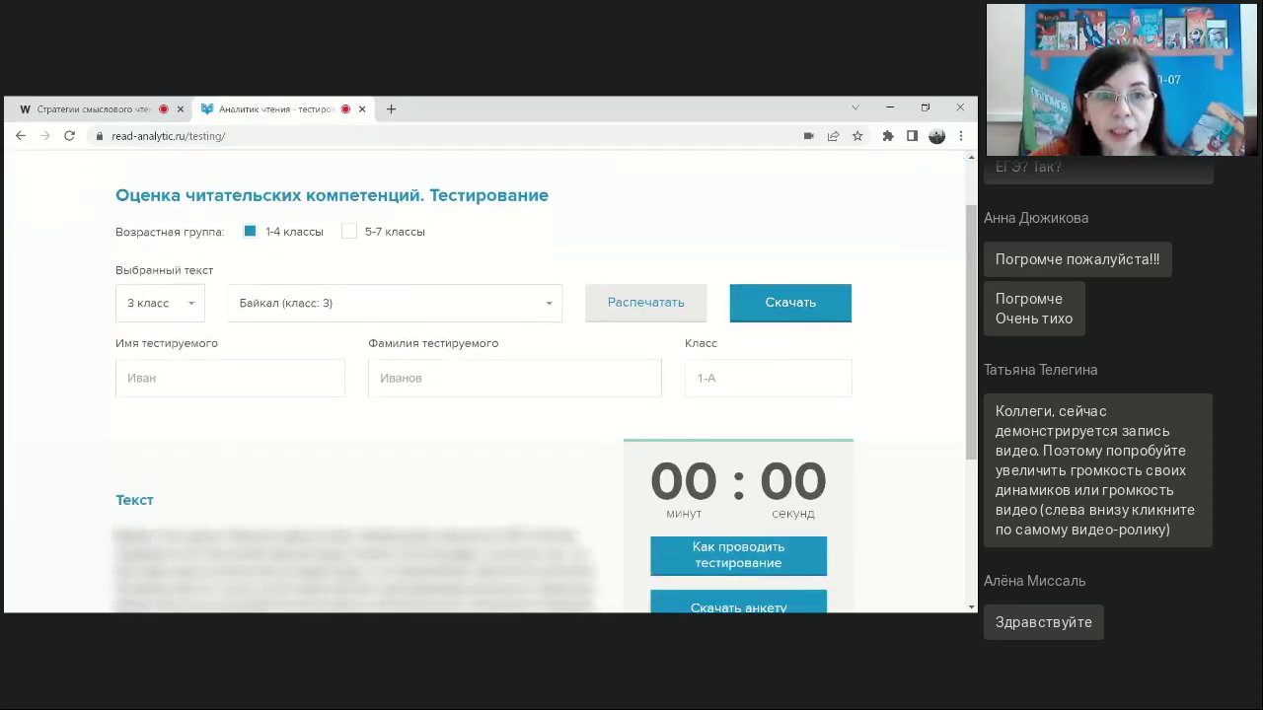
Enter the student's first name, surname and class 3-А.
click(147, 296)
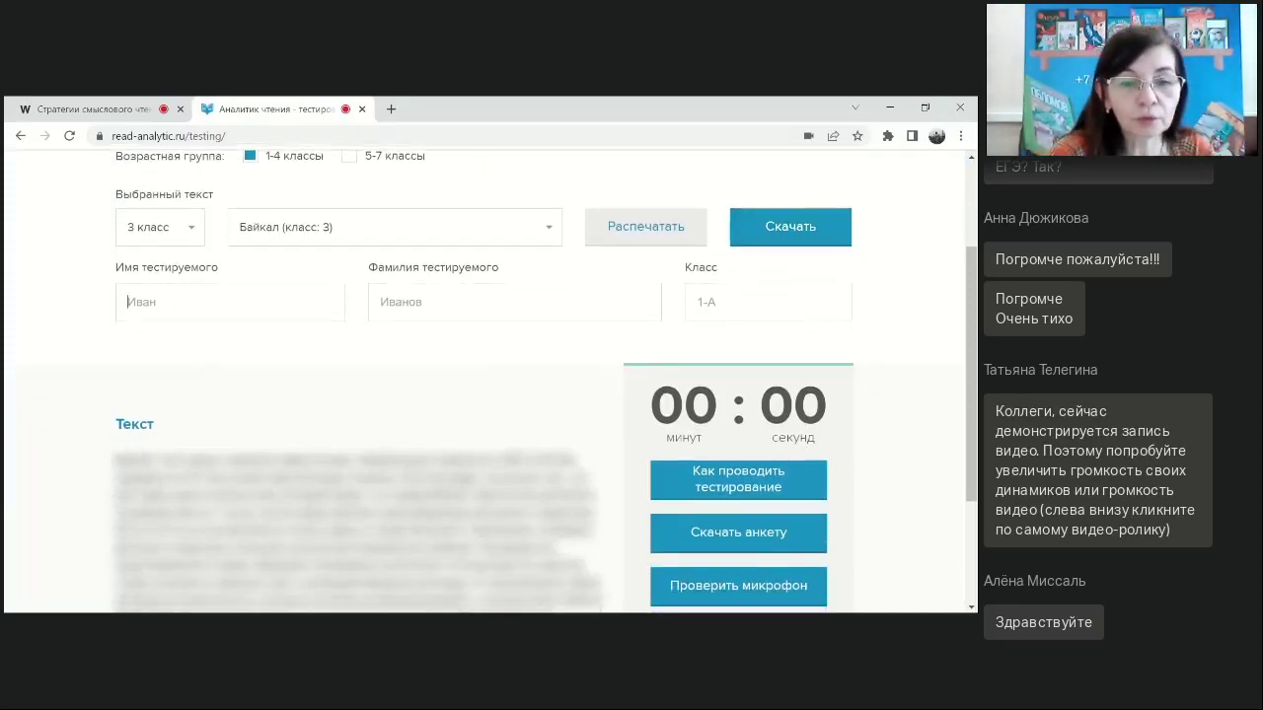
text(ан)
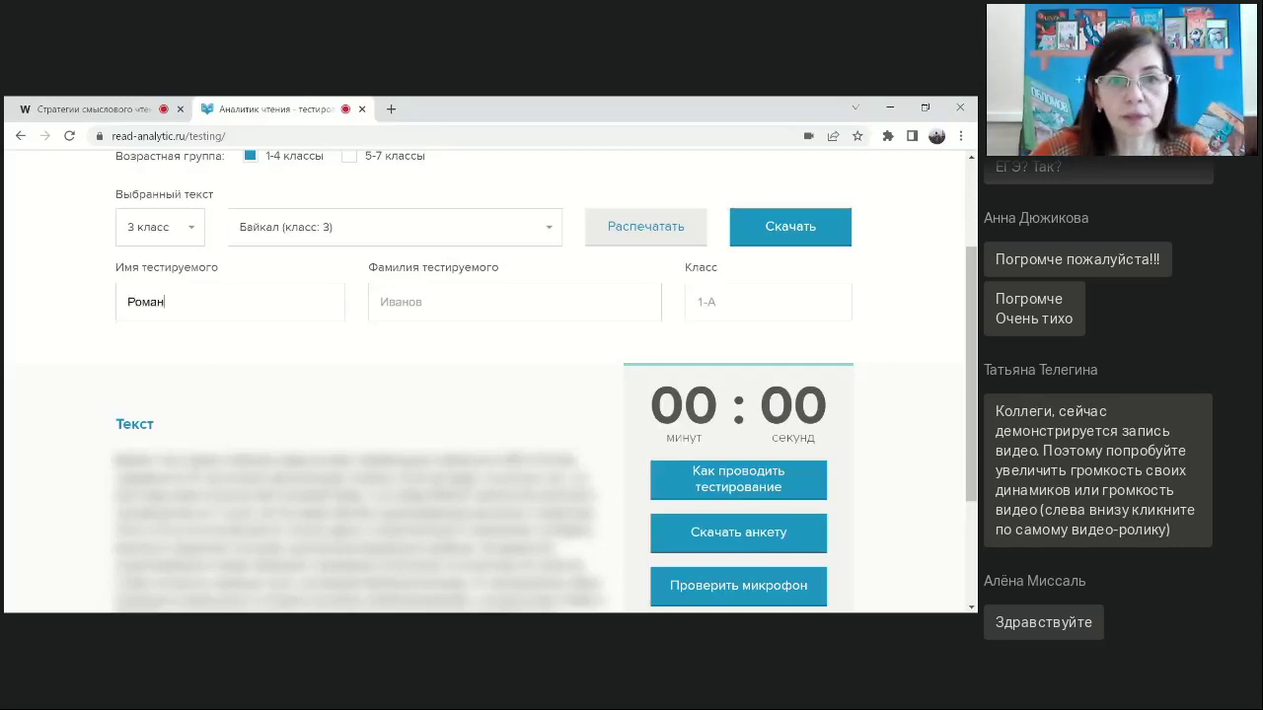
click(381, 302)
text(Иванов)
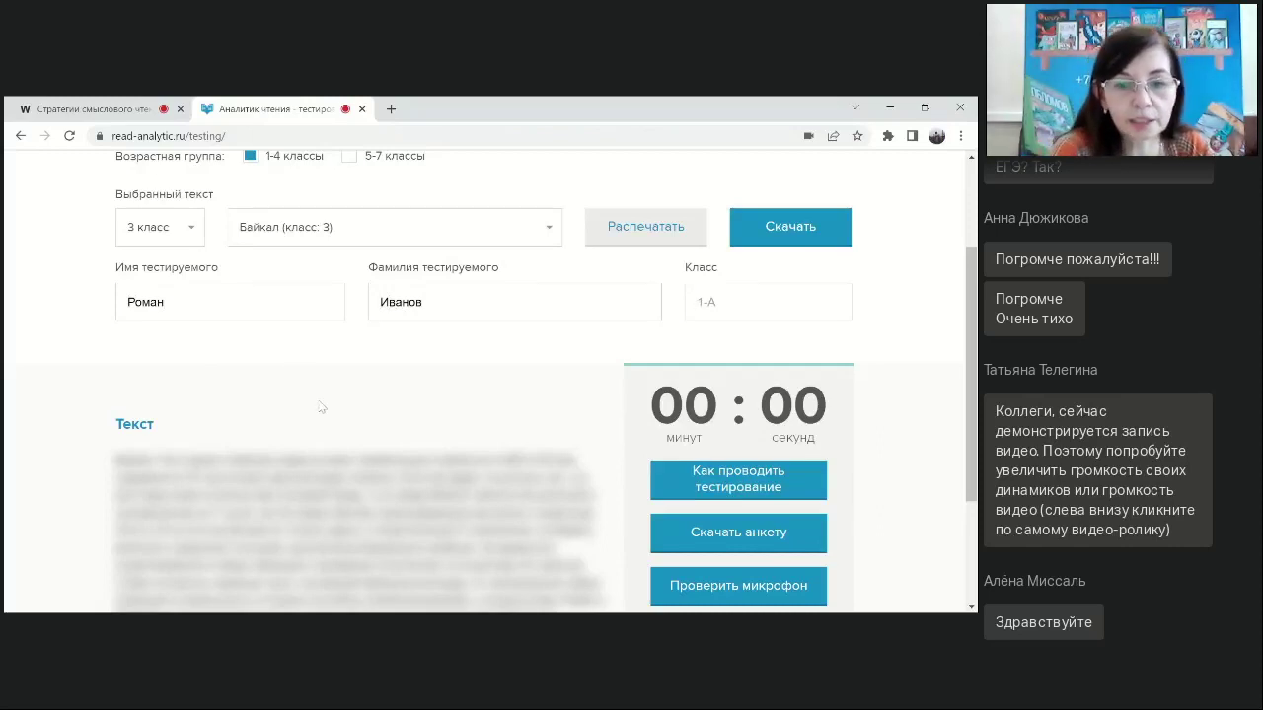
text(3-А)
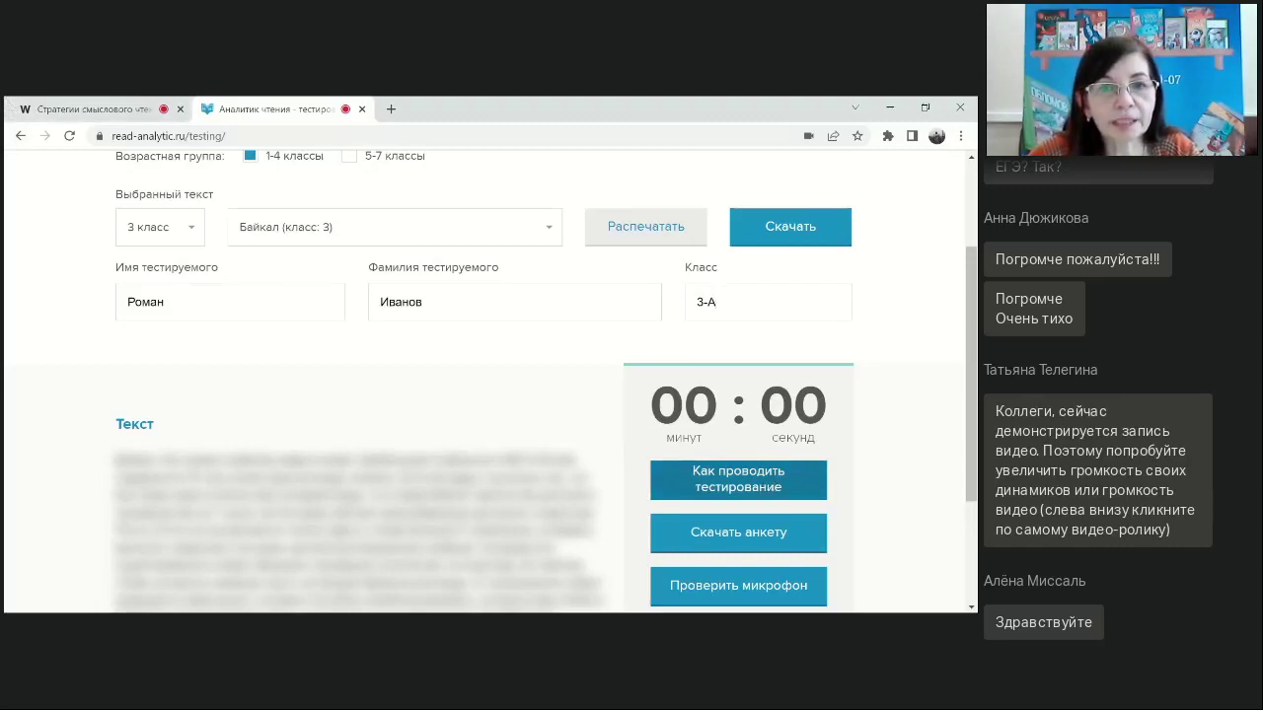
Open the 'Как проводить тестирование' guide and scroll to the А–Ж answer-rating rubric.
click(771, 486)
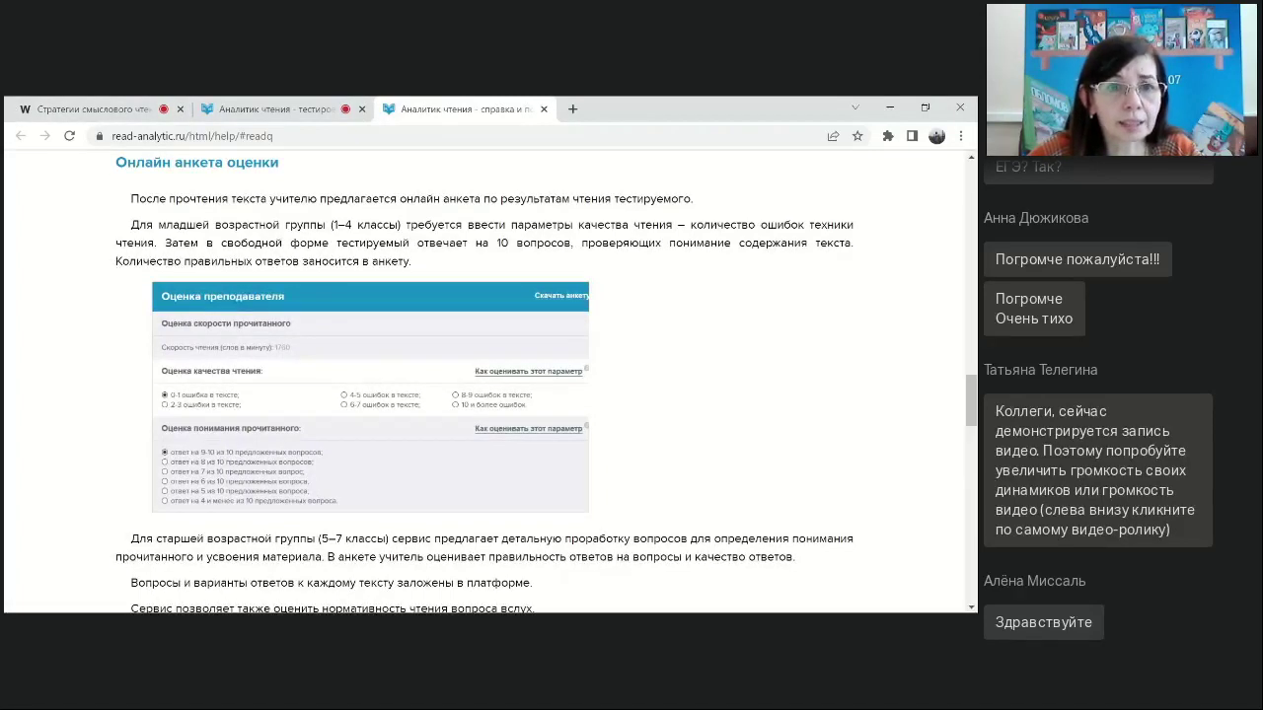
scroll(365, 467, down, 1)
scroll(365, 467, down, 2)
scroll(365, 468, down, 1)
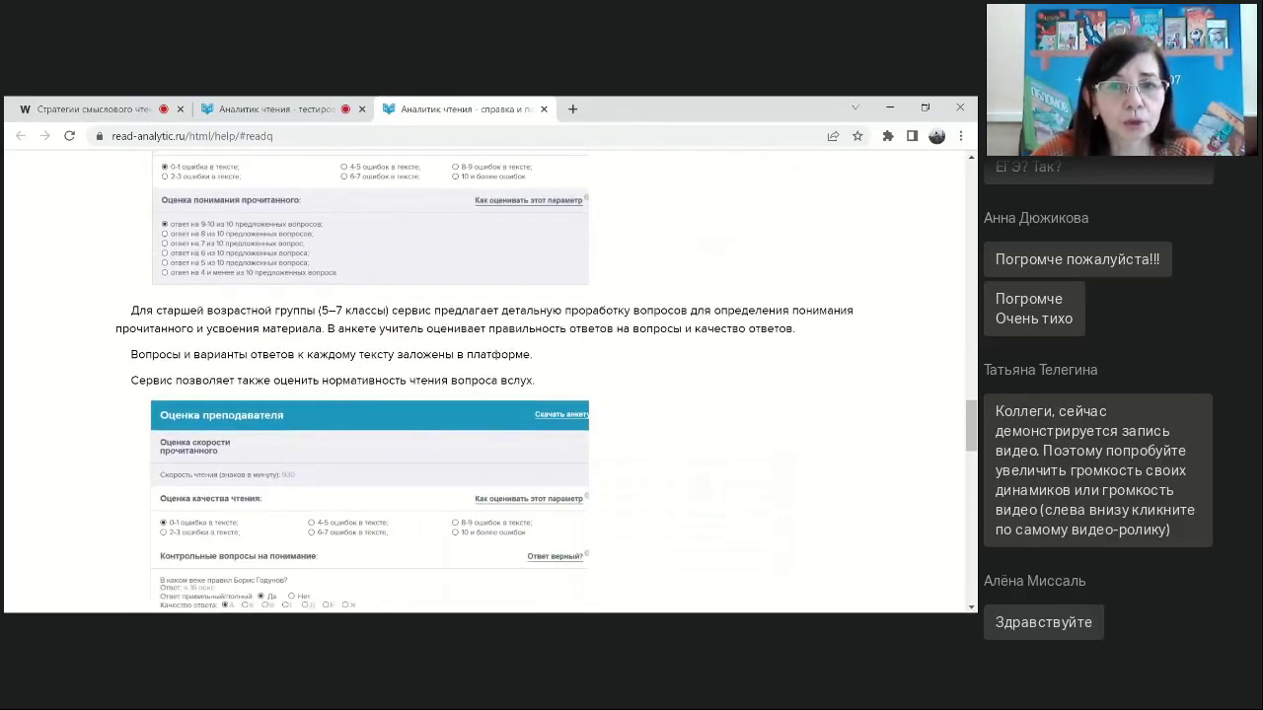
scroll(375, 383, down, 3)
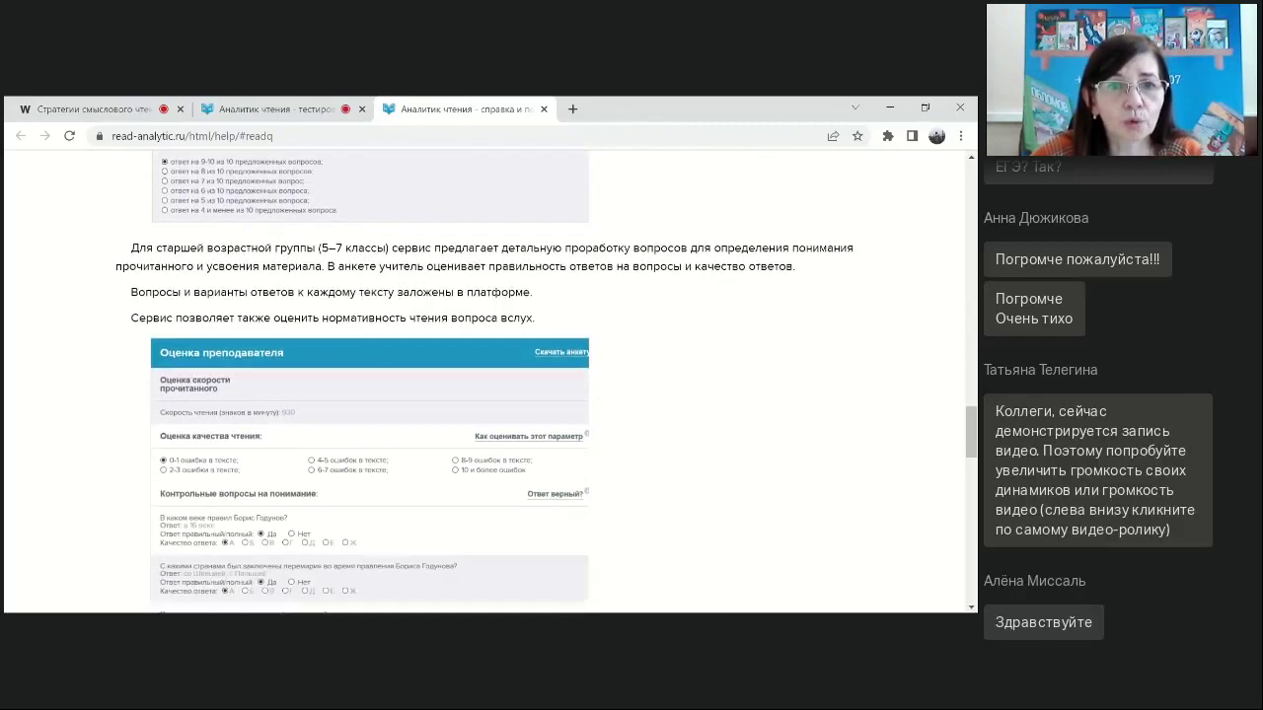
scroll(375, 383, down, 3)
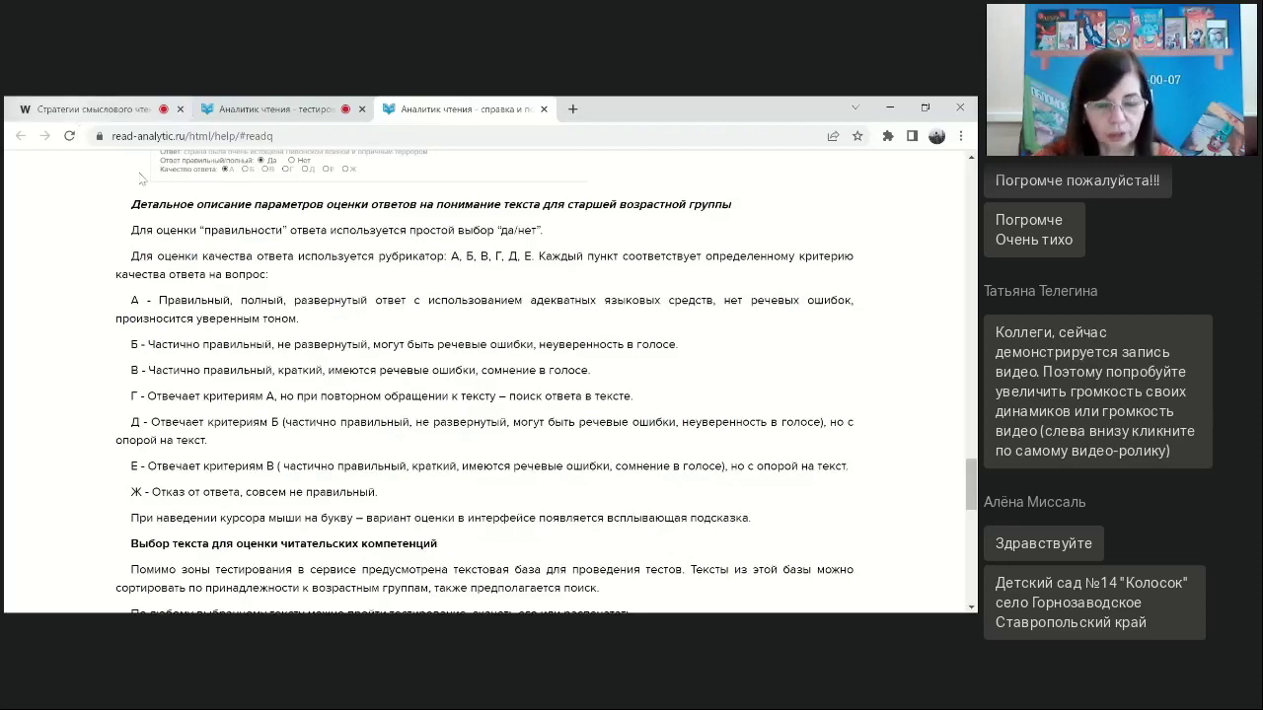
Scroll the help page back to the top and return to the test form's tab.
scroll(237, 327, down, 3)
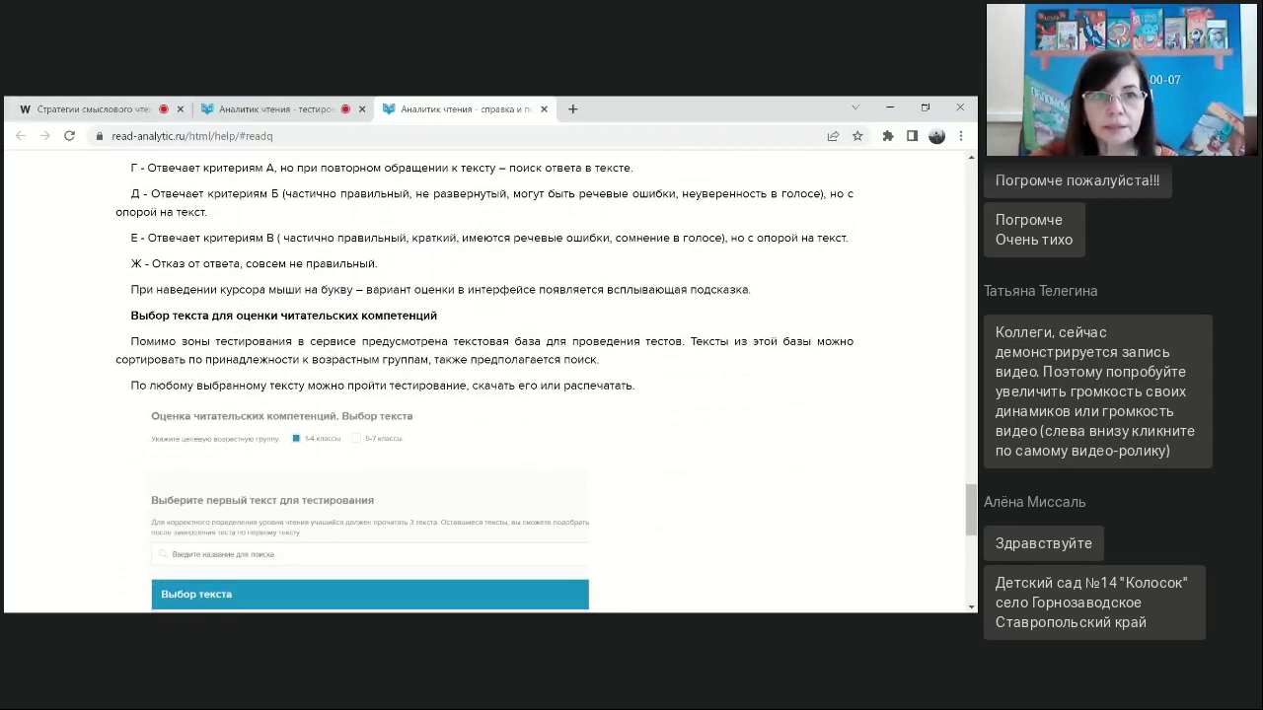
scroll(248, 296, up, 12)
scroll(249, 295, up, 10)
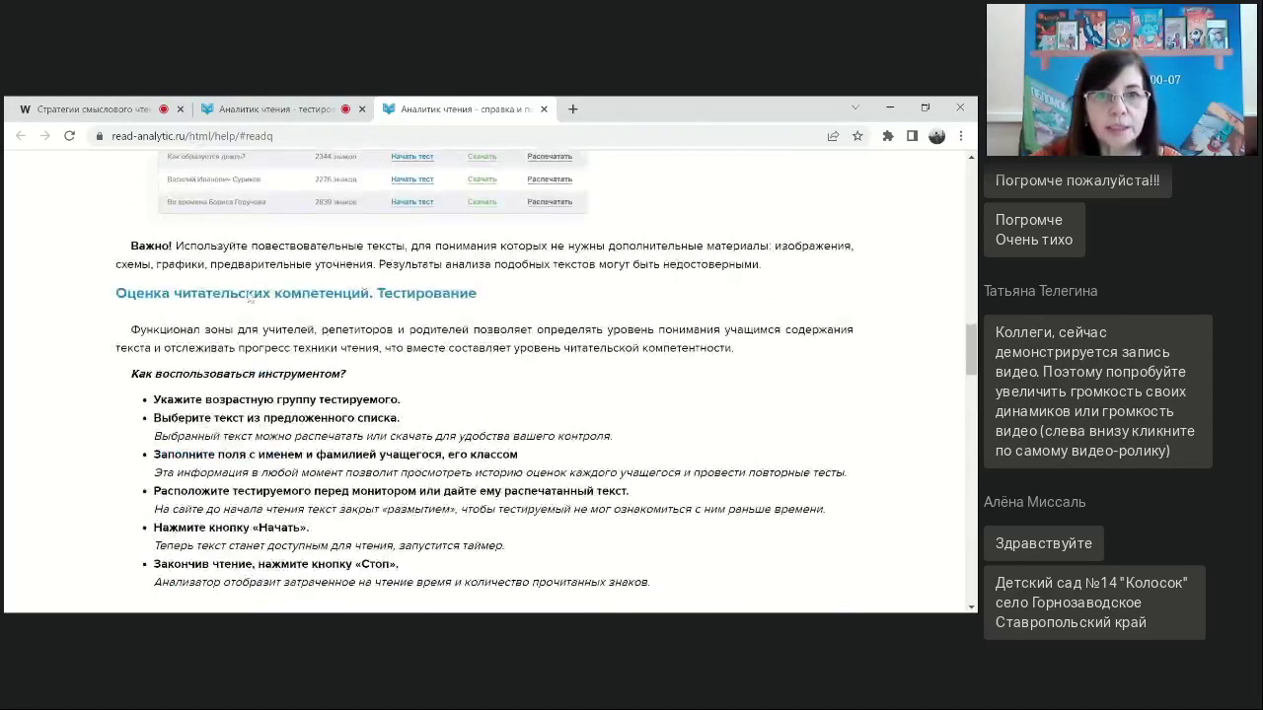
scroll(277, 245, up, 8)
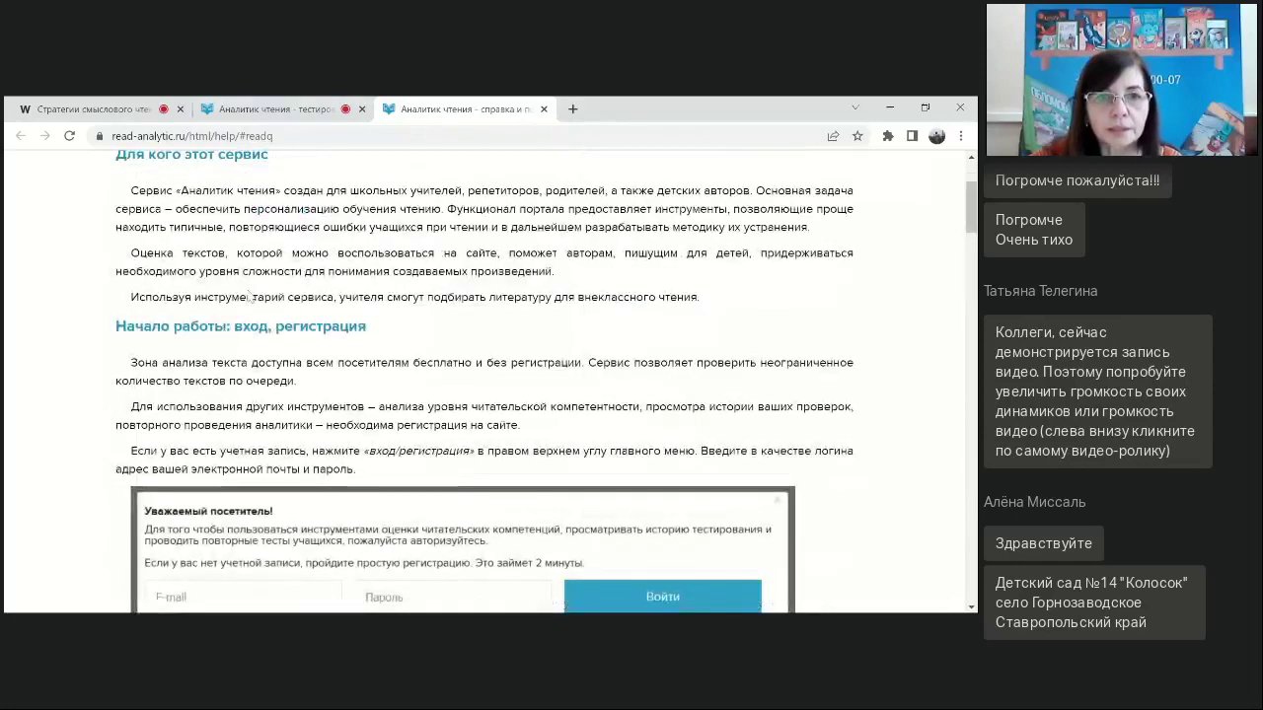
click(254, 110)
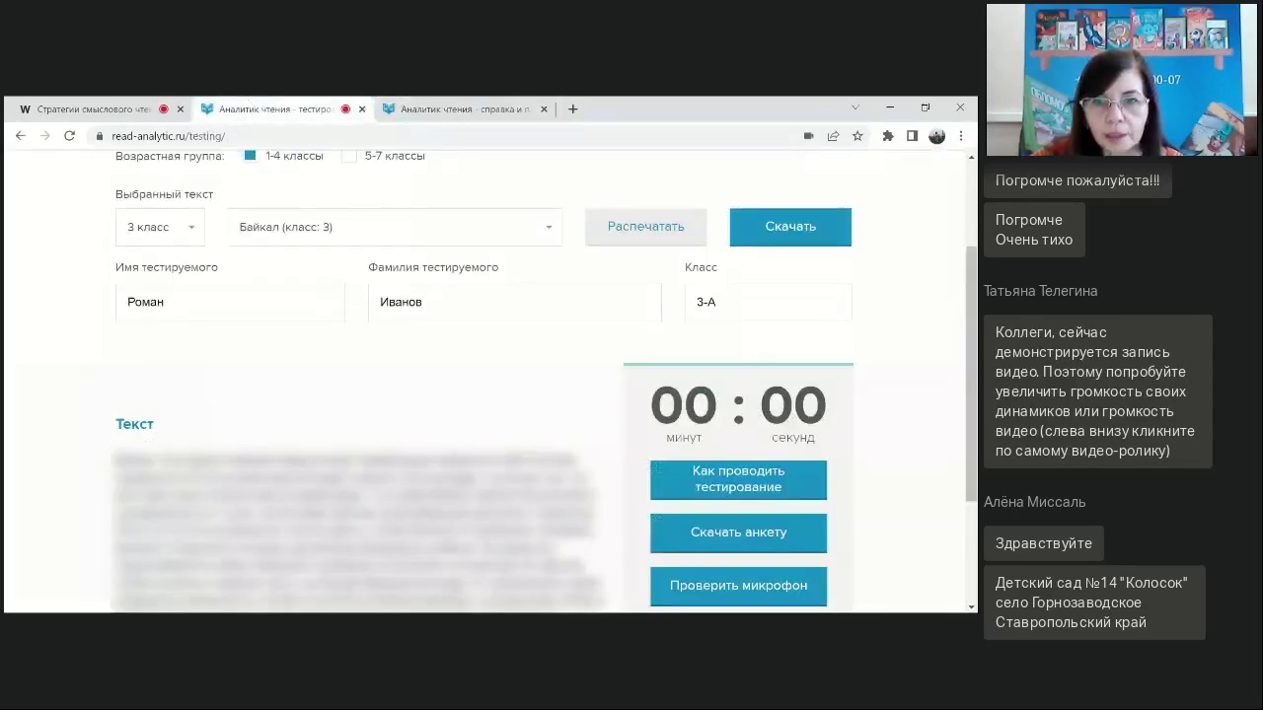
Start the Байкал reading test so the text unblurs and the timer begins counting.
scroll(632, 367, down, 3)
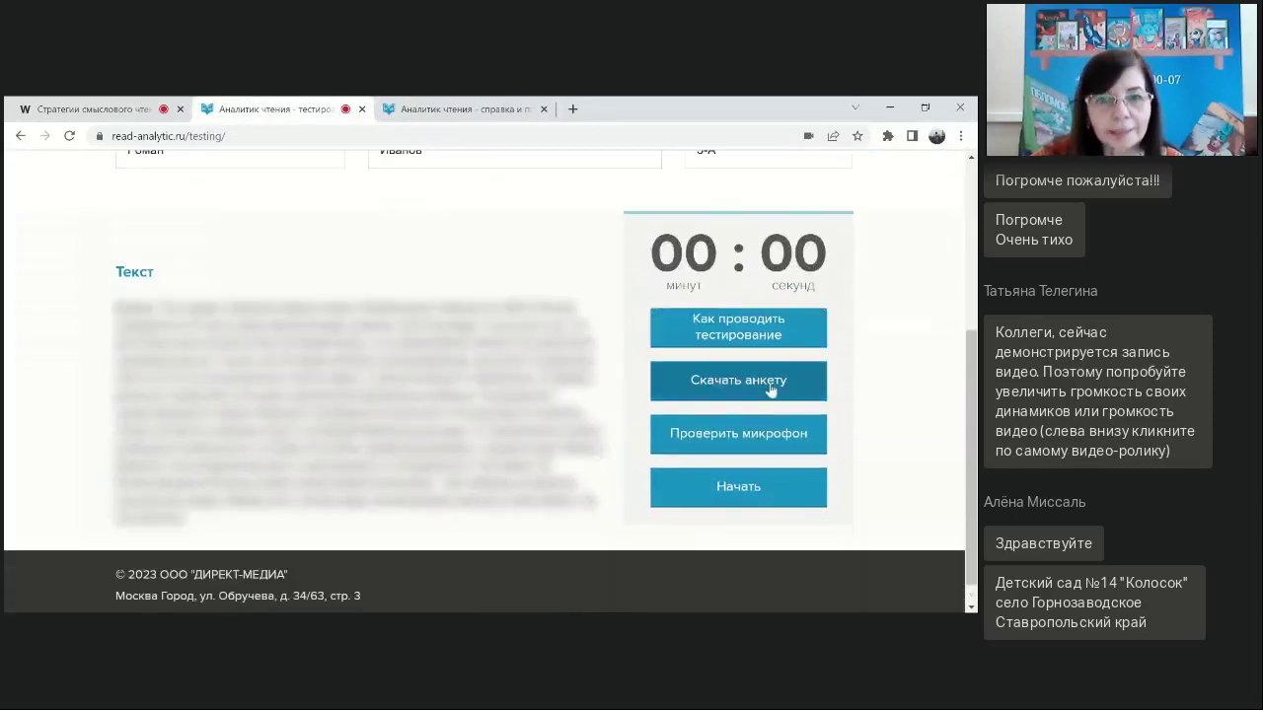
click(720, 491)
scroll(345, 416, up, 2)
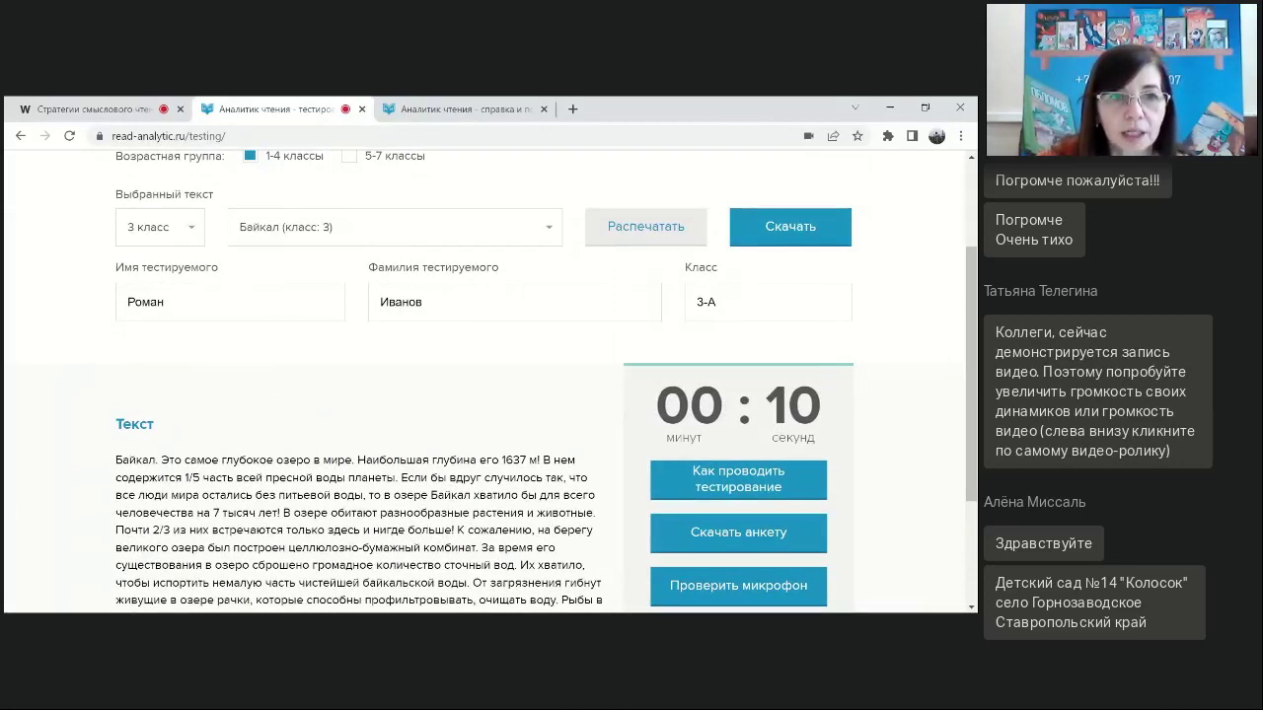
scroll(488, 382, down, 3)
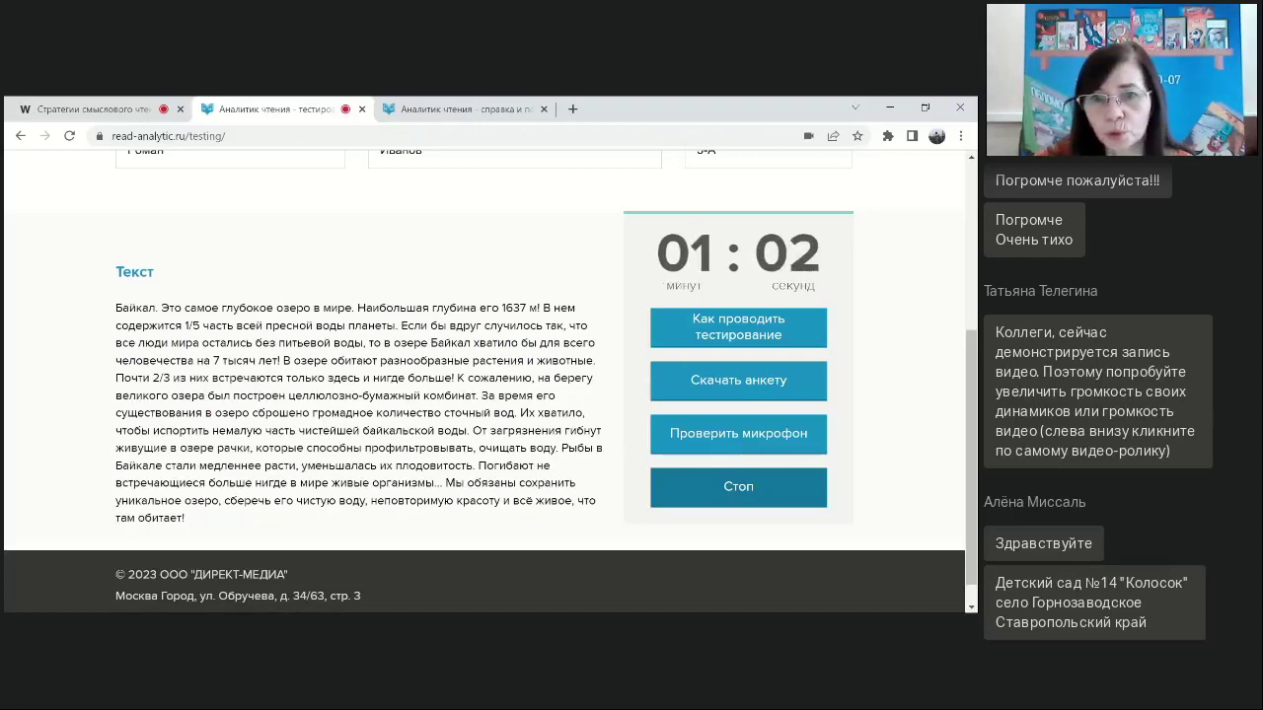
Stop the reading timer and consult the comprehension-rating help, then close both help tabs.
click(742, 487)
scroll(259, 301, down, 3)
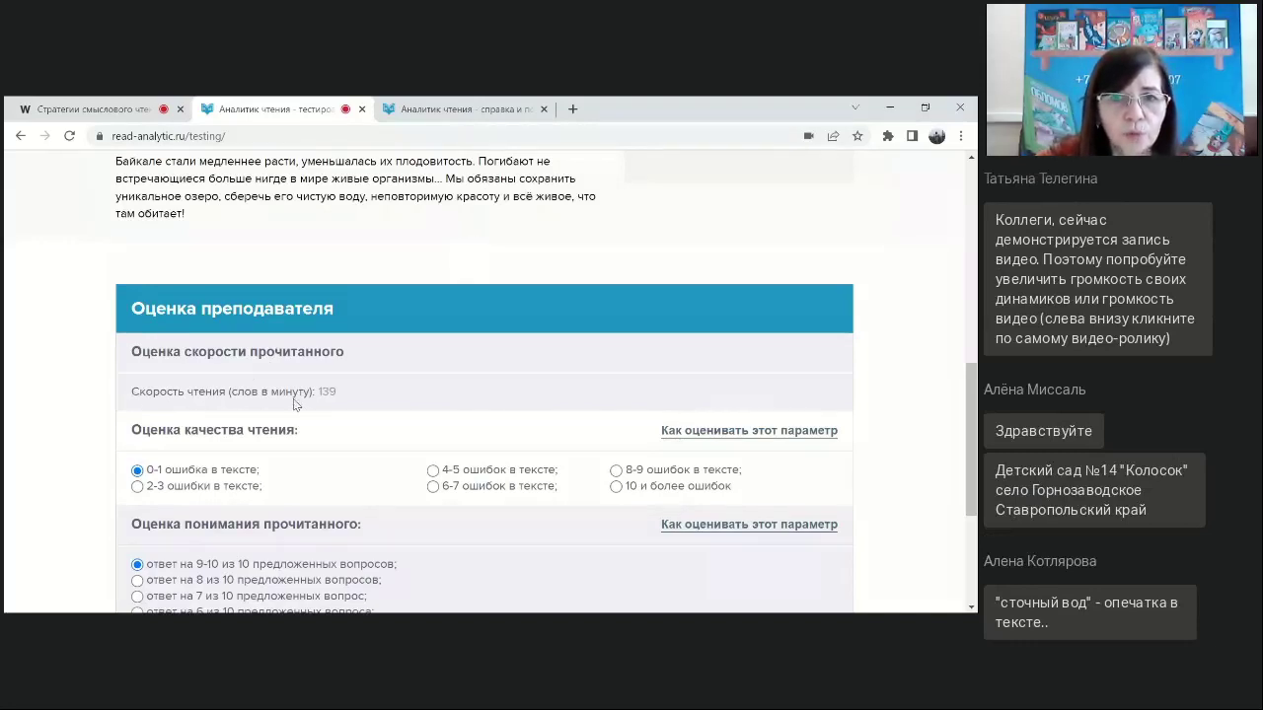
scroll(293, 403, down, 2)
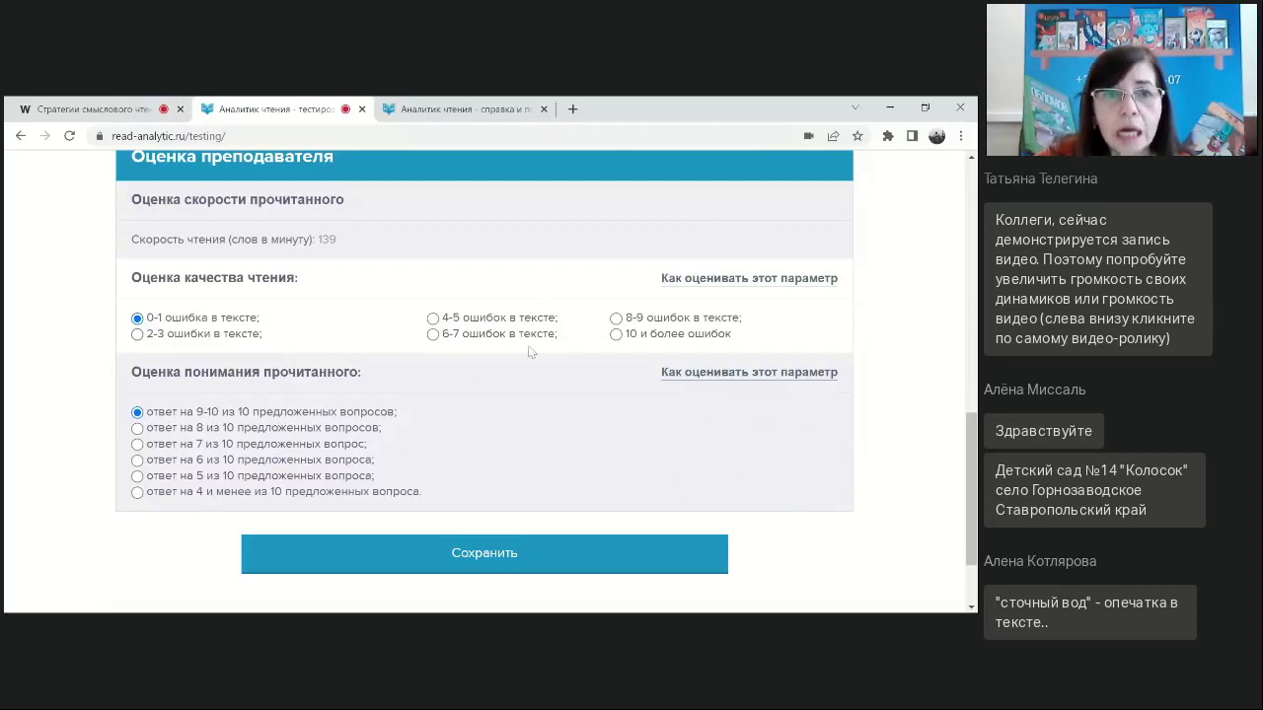
click(754, 374)
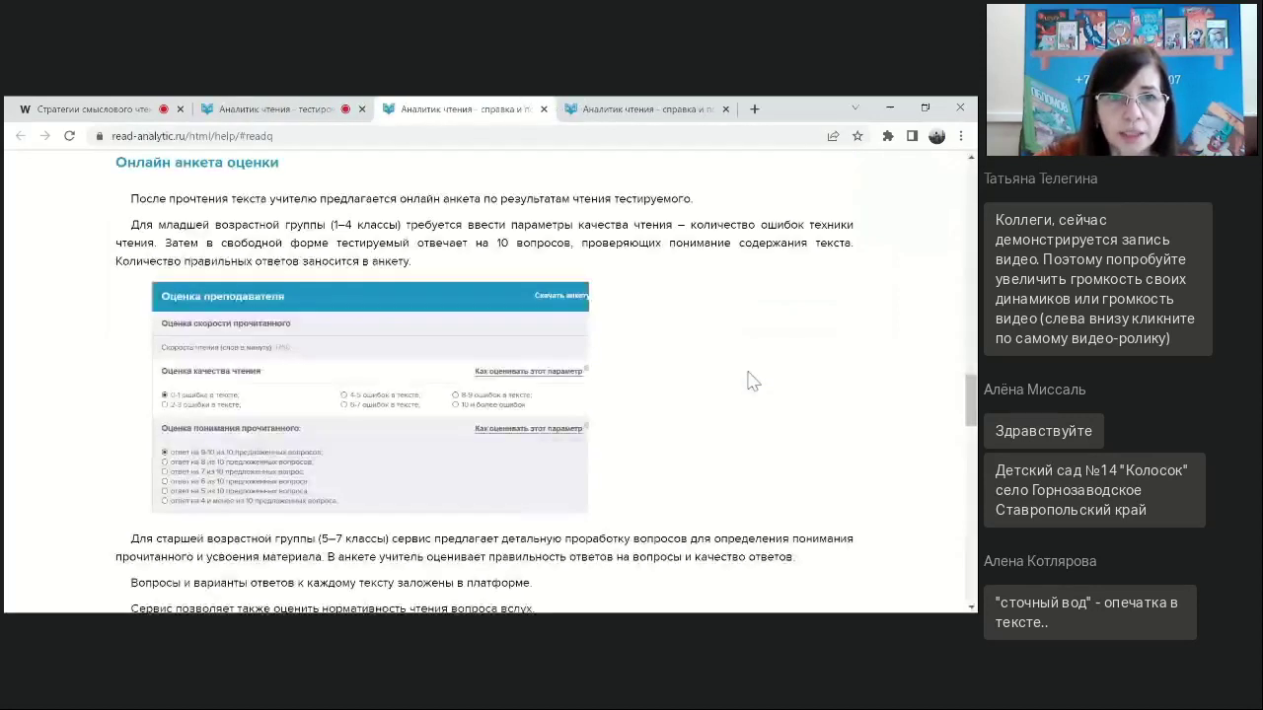
click(543, 109)
click(544, 110)
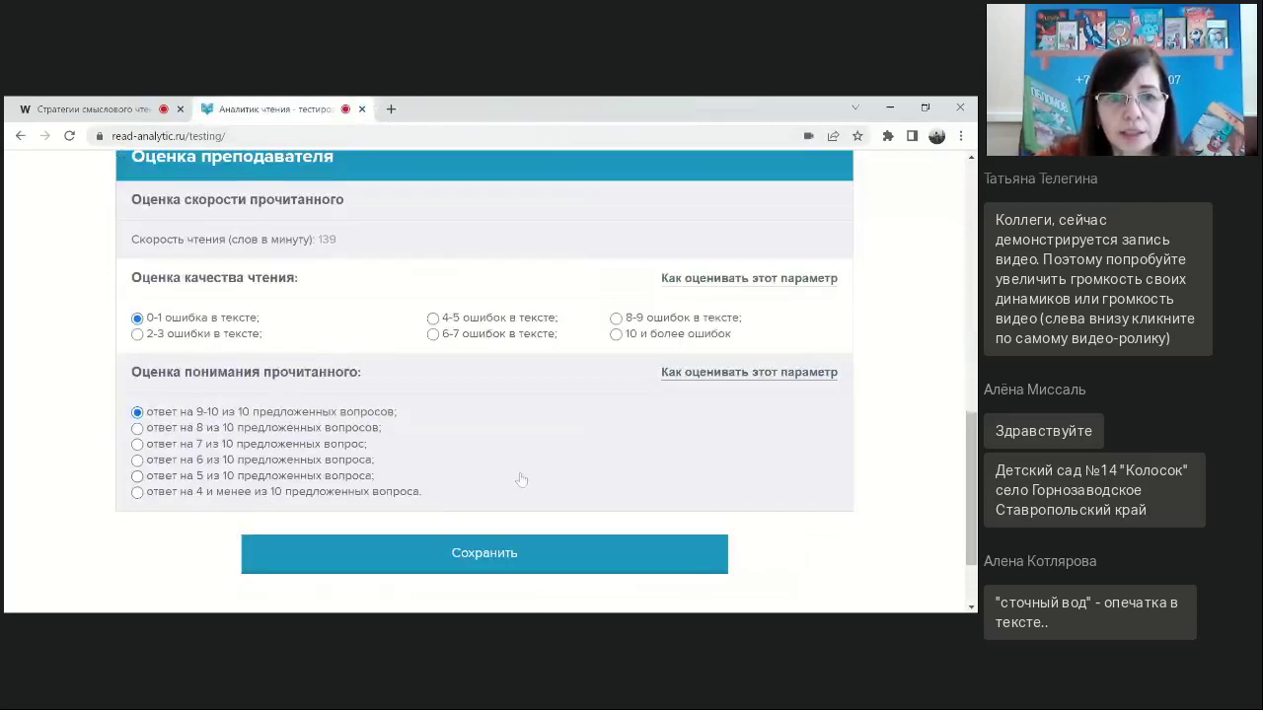
Rate the reading as '2-3 ошибки в тексте' and 'ответ на 6 из 10', and save.
scroll(521, 477, down, 2)
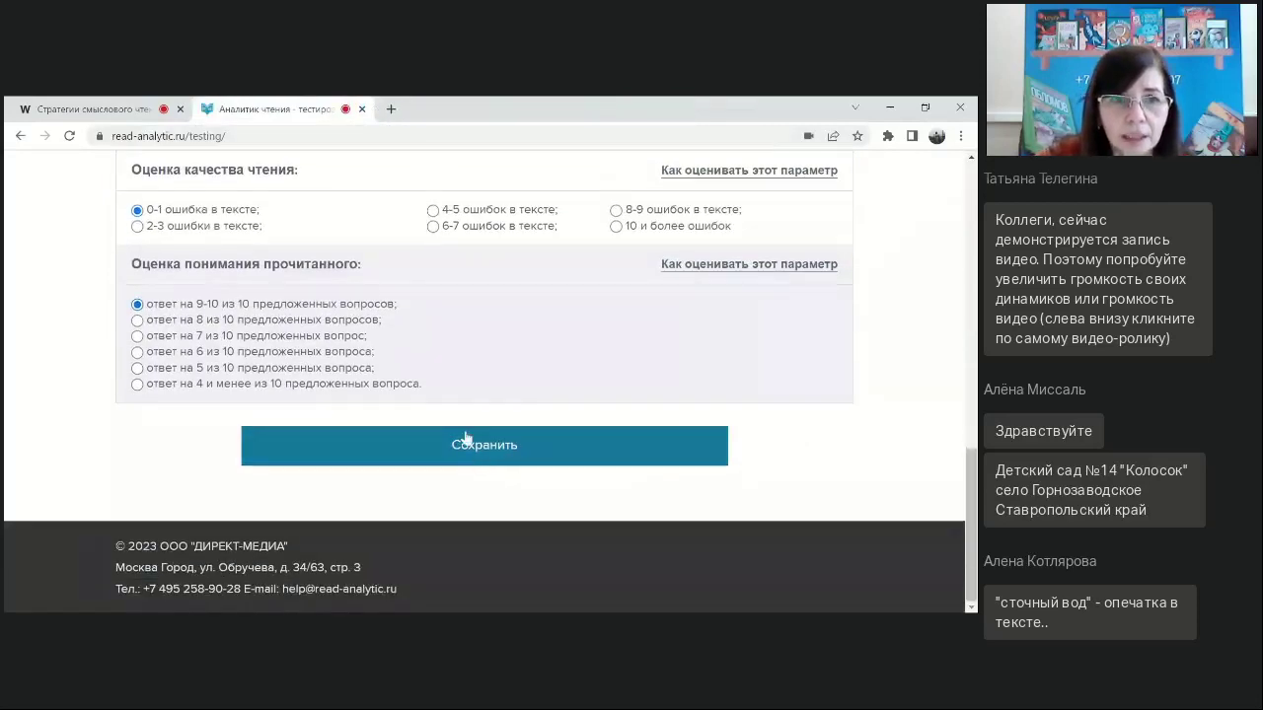
click(160, 229)
click(151, 353)
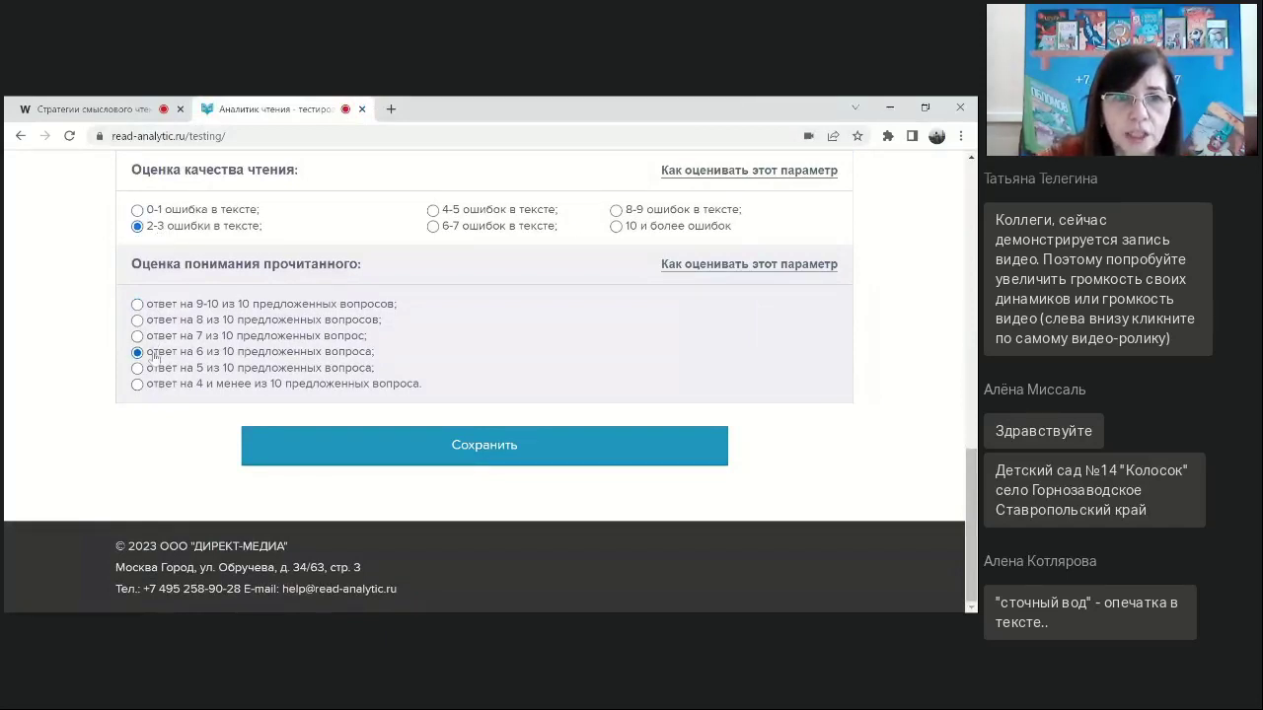
click(358, 447)
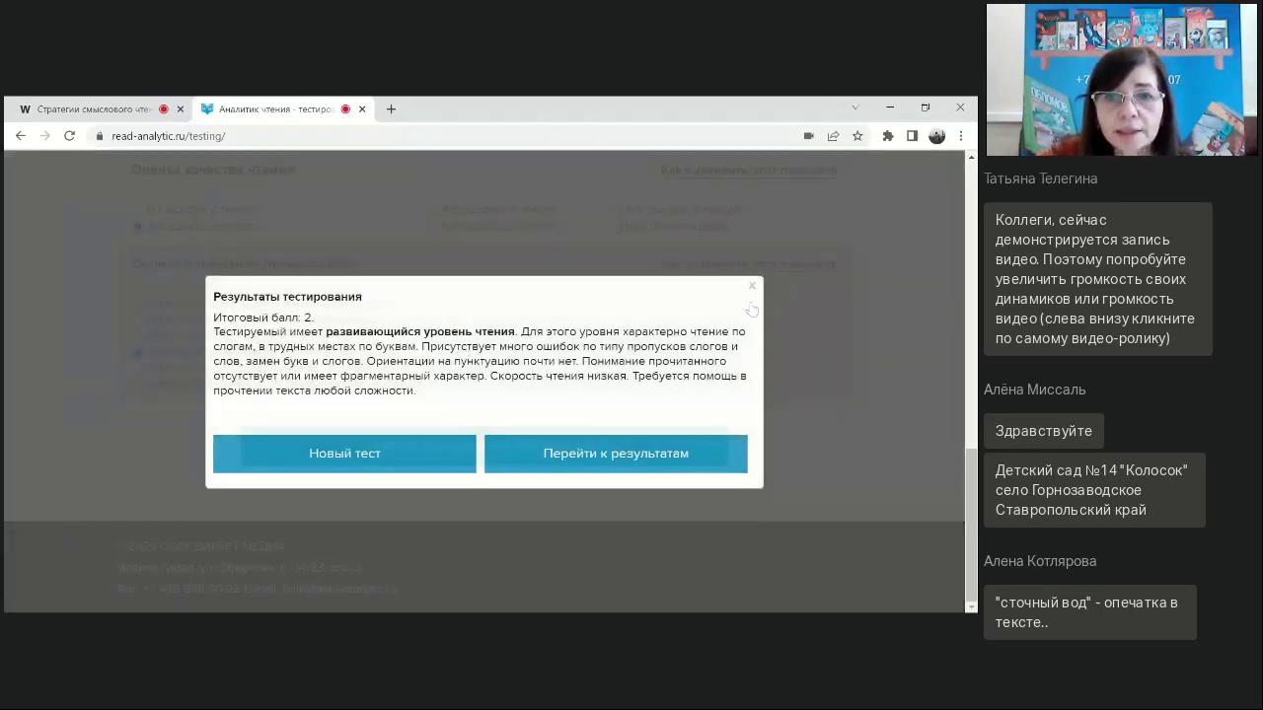
Go to the results page and search for the student's name with class 3-А.
click(648, 459)
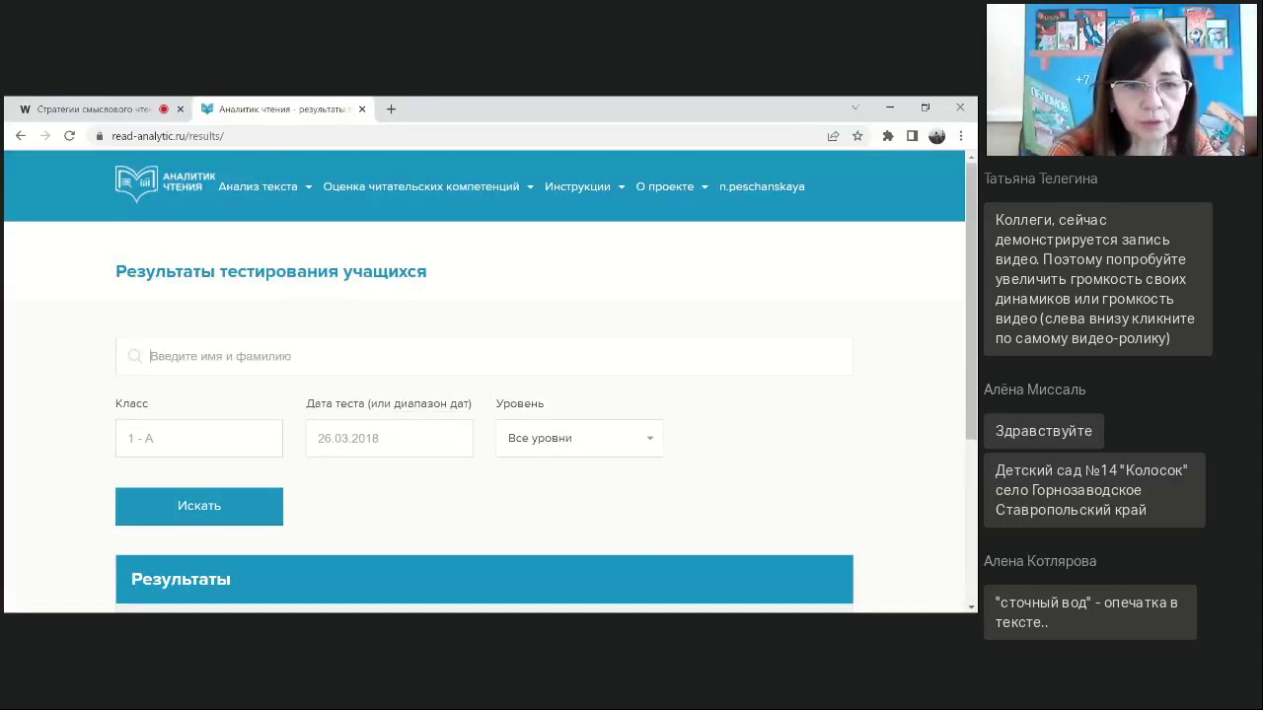
text(Иванов Ро)
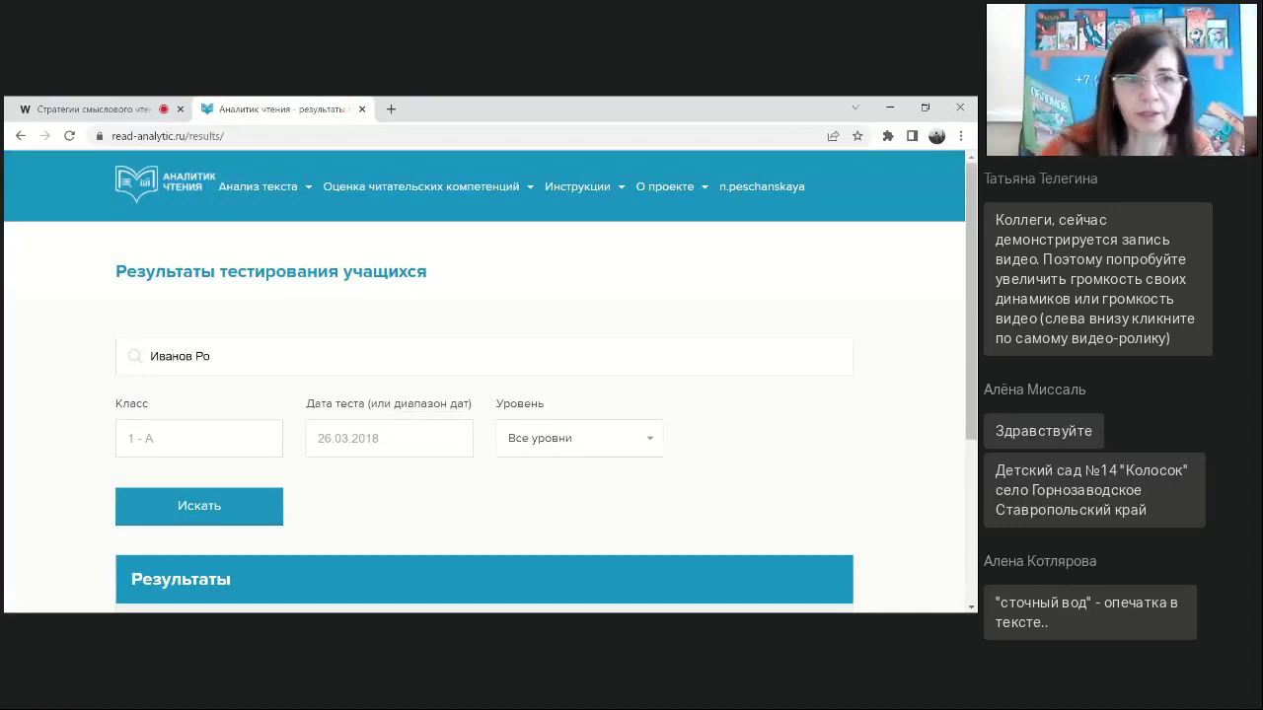
text(ман)
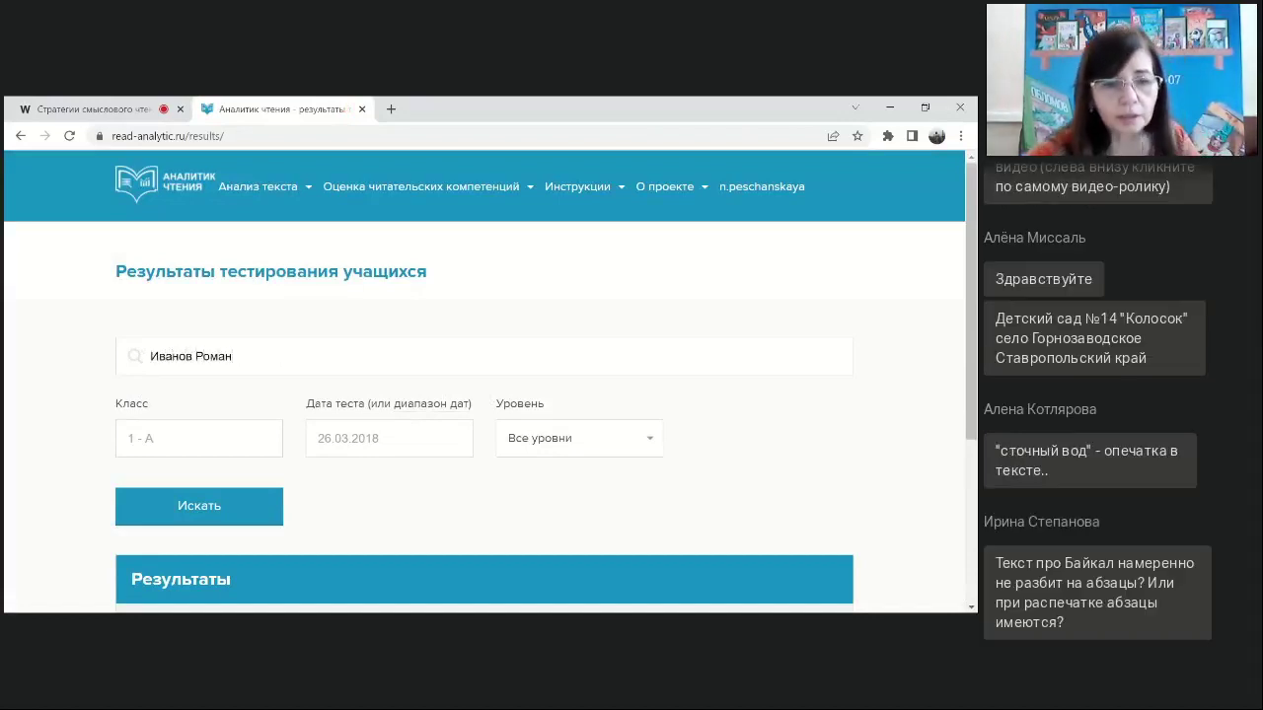
text(3-А)
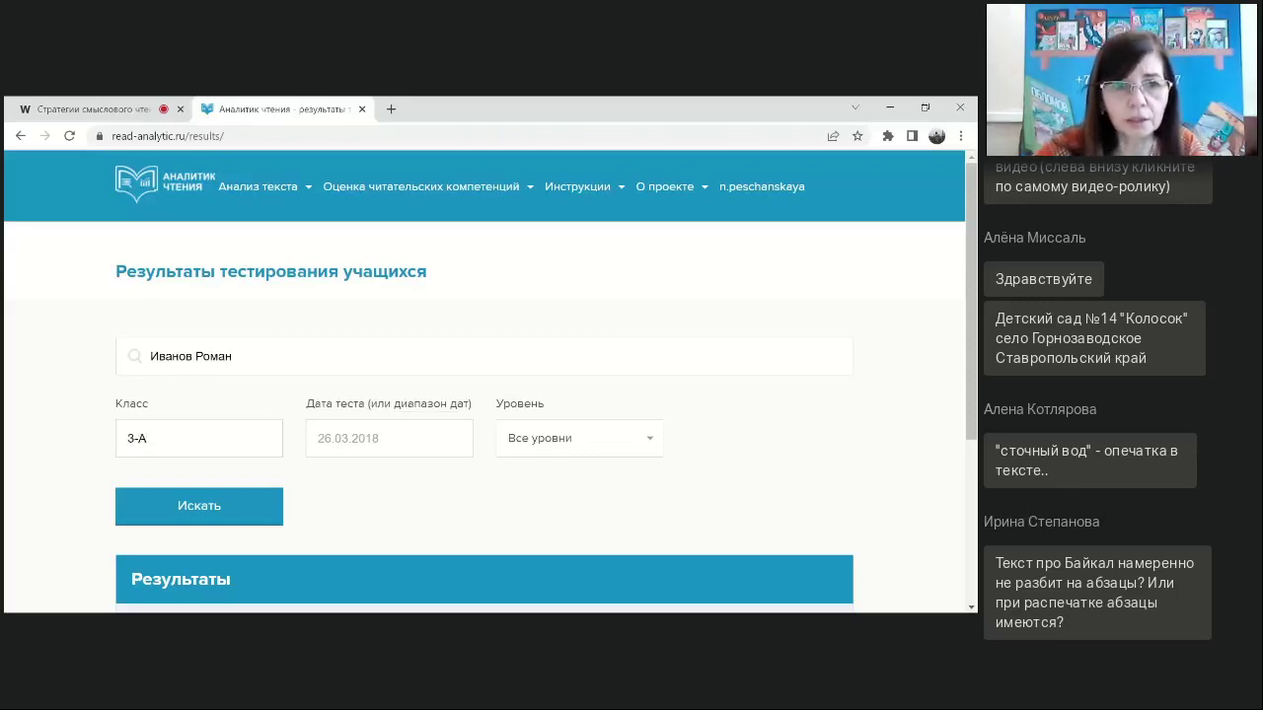
click(246, 511)
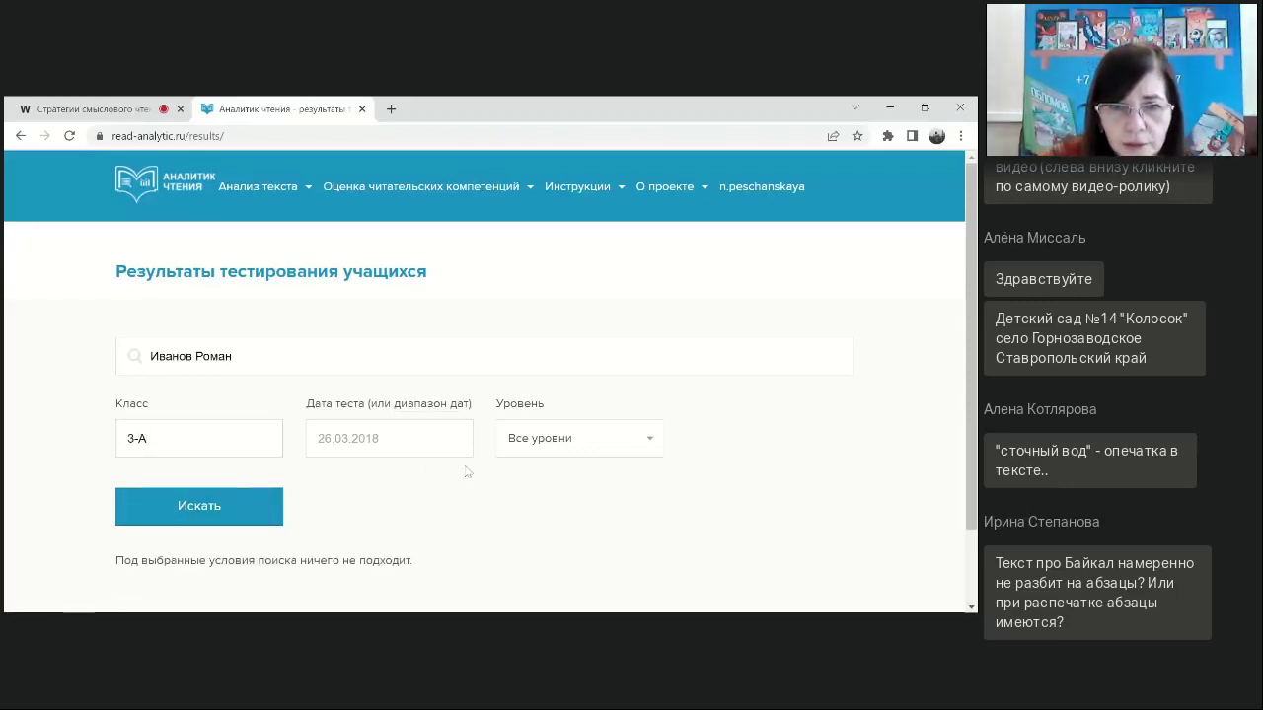
Filter the results to Начальный уровень and the test date 13.02.2023.
click(529, 441)
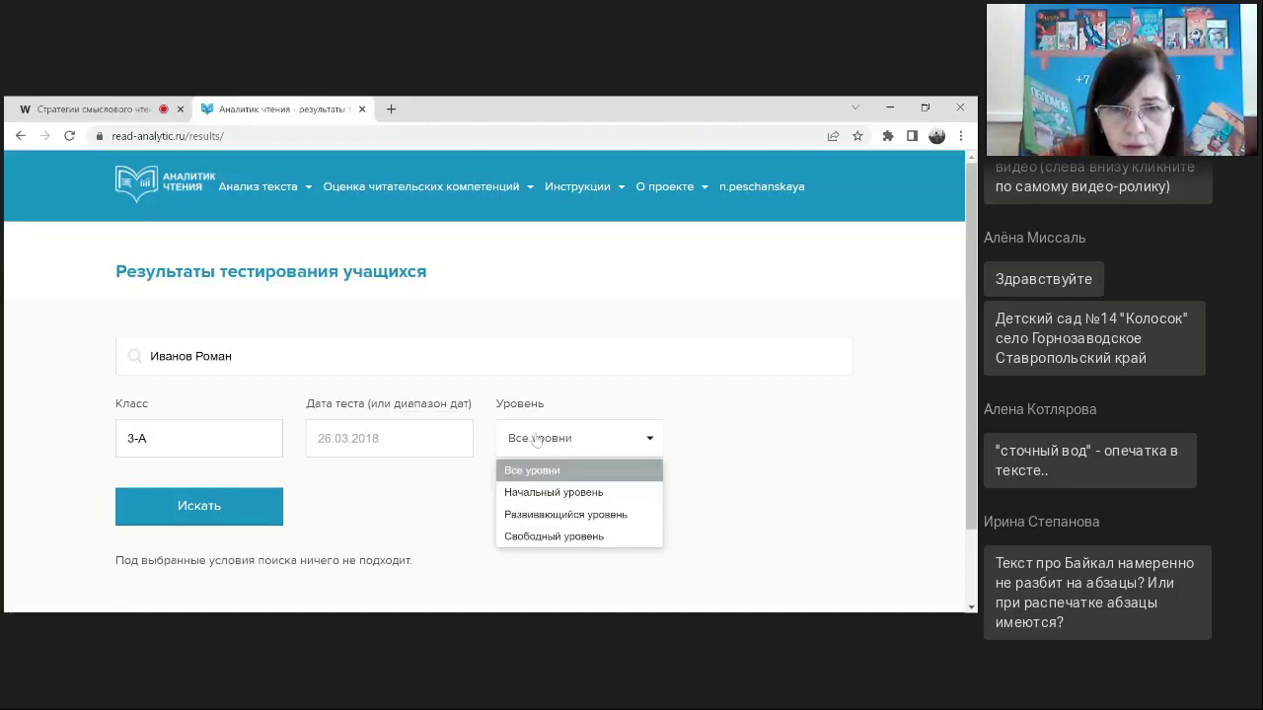
click(550, 493)
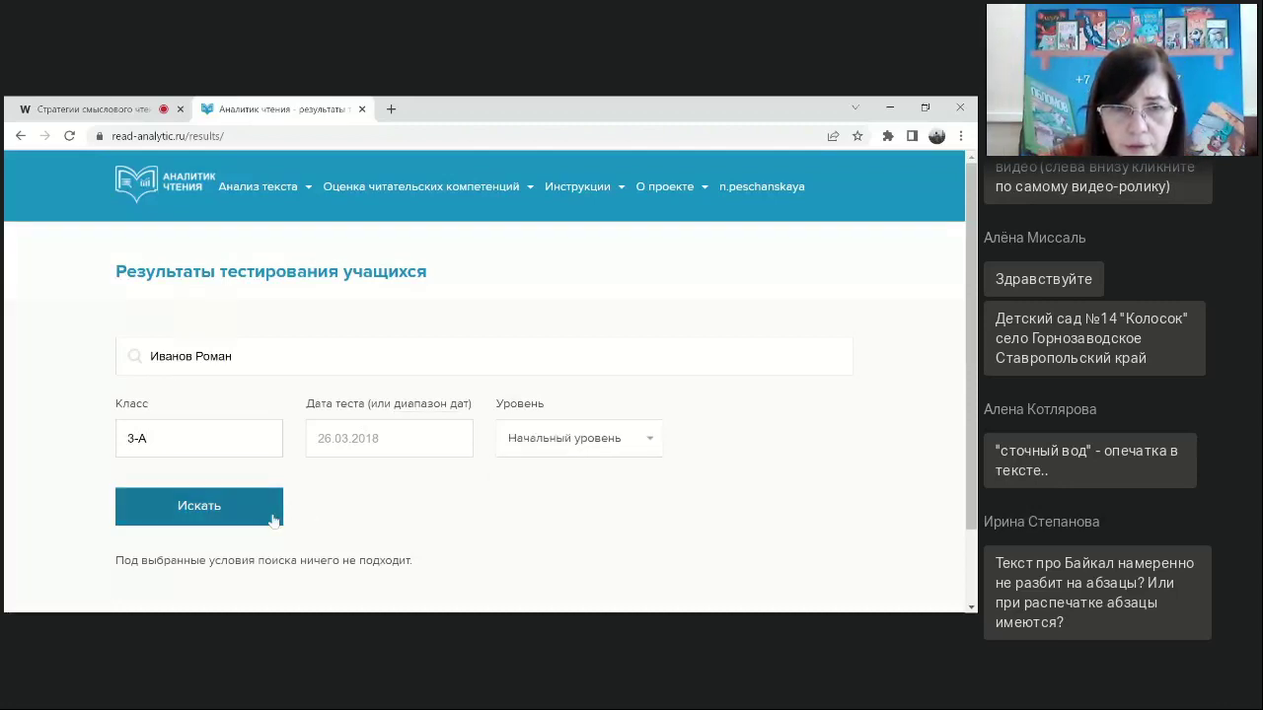
click(318, 438)
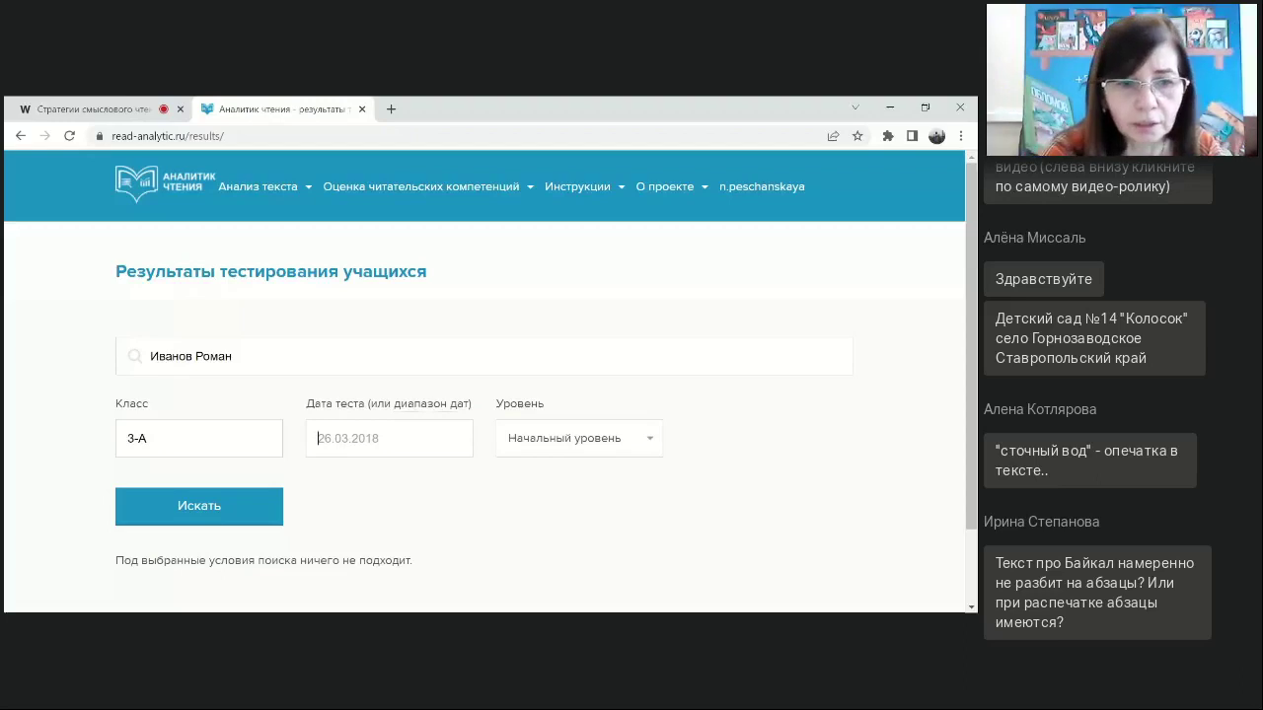
text(13.)
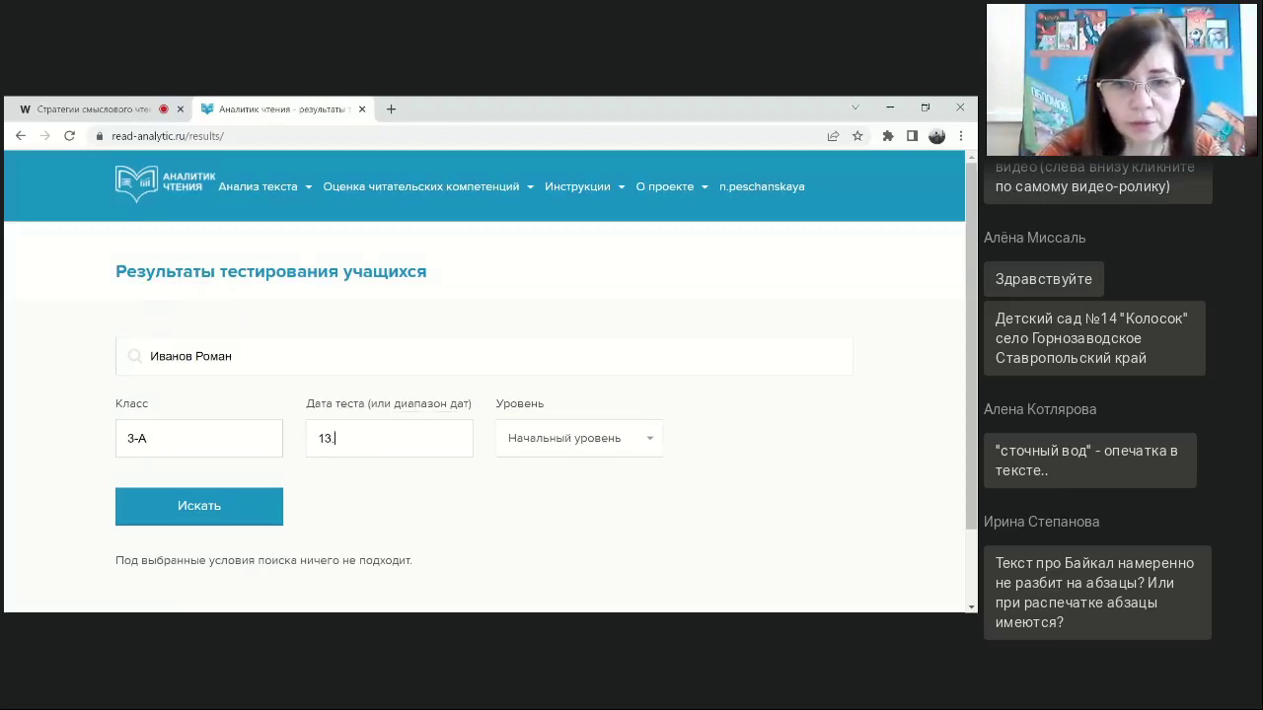
text(02.2023)
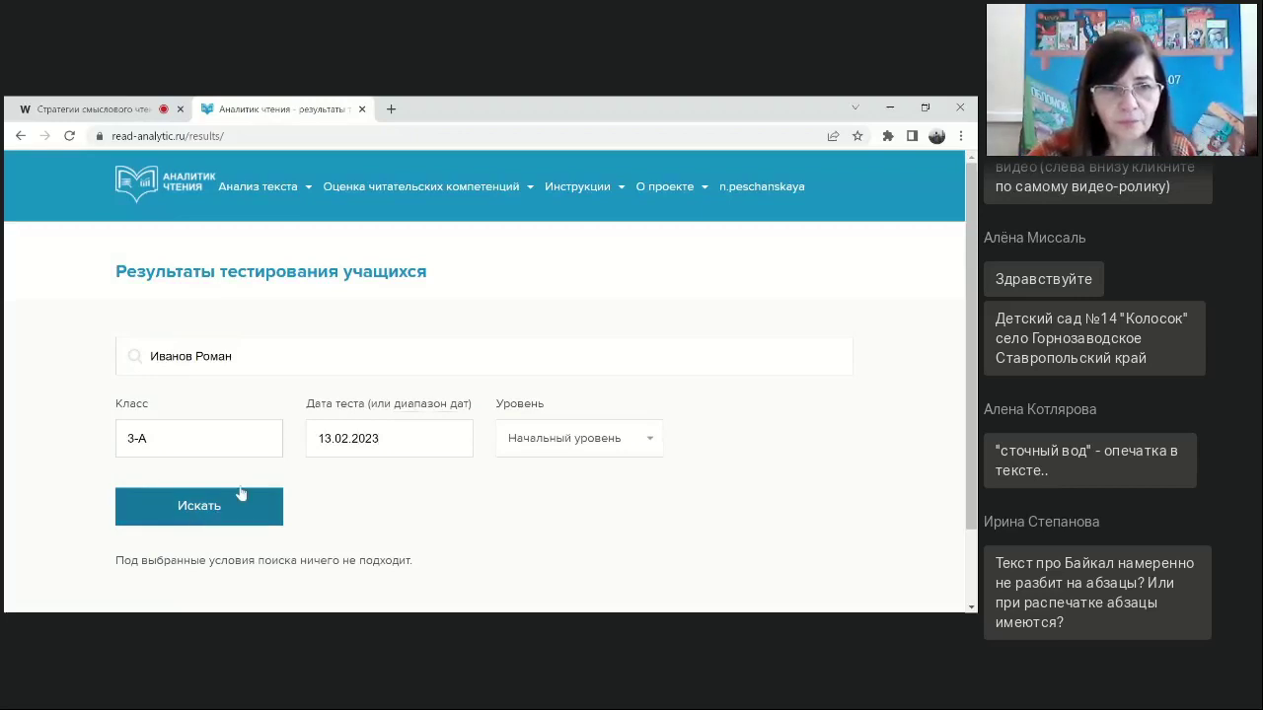
scroll(287, 459, down, 1)
scroll(287, 458, down, 1)
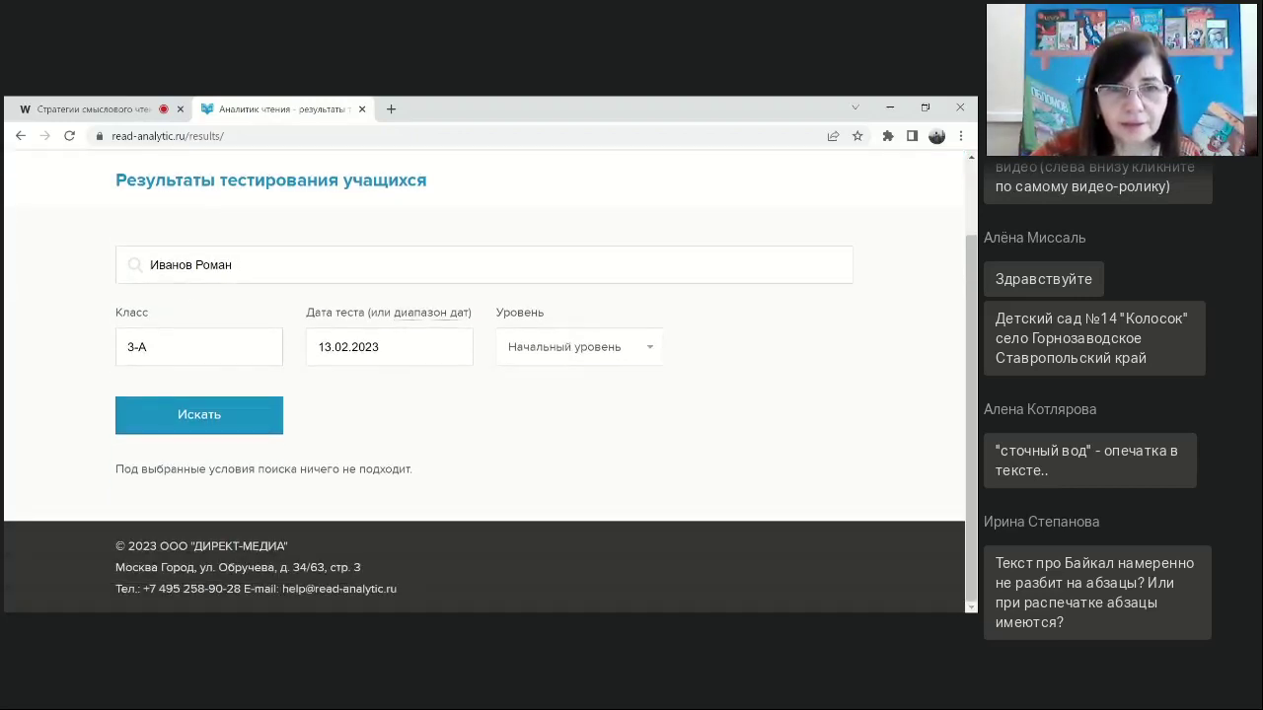
scroll(265, 333, up, 1)
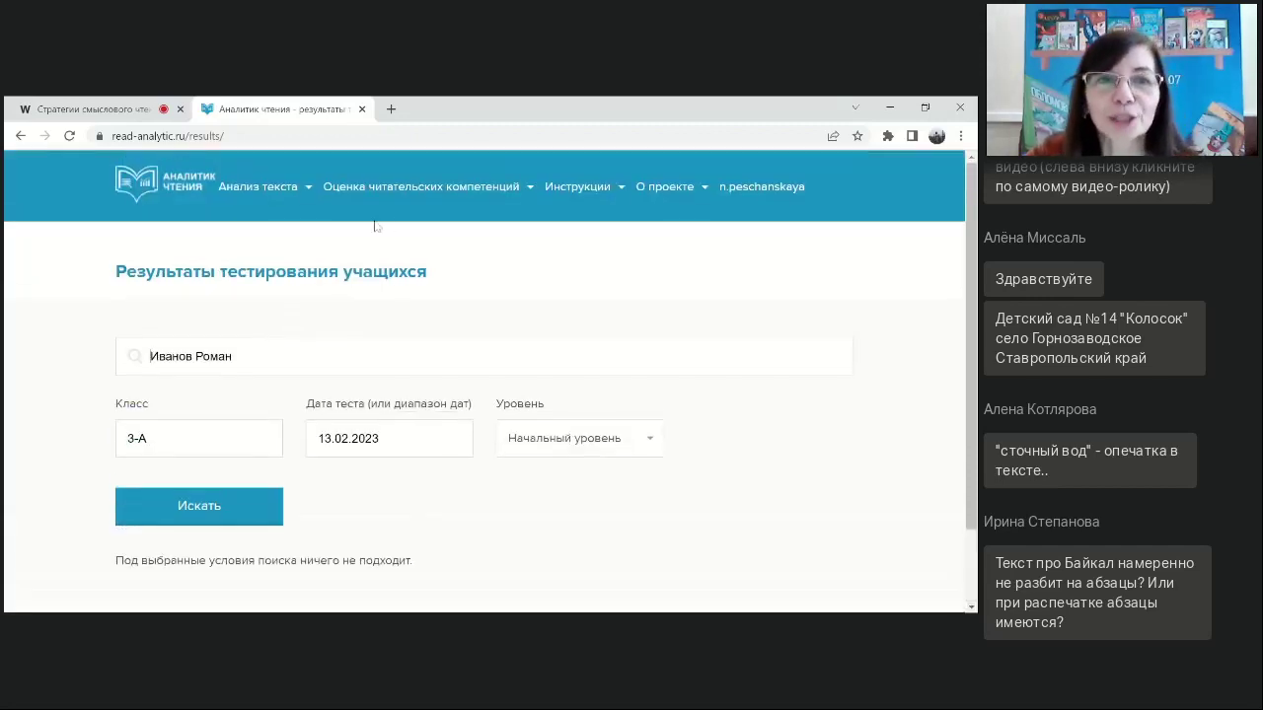
mouse_move(367, 191)
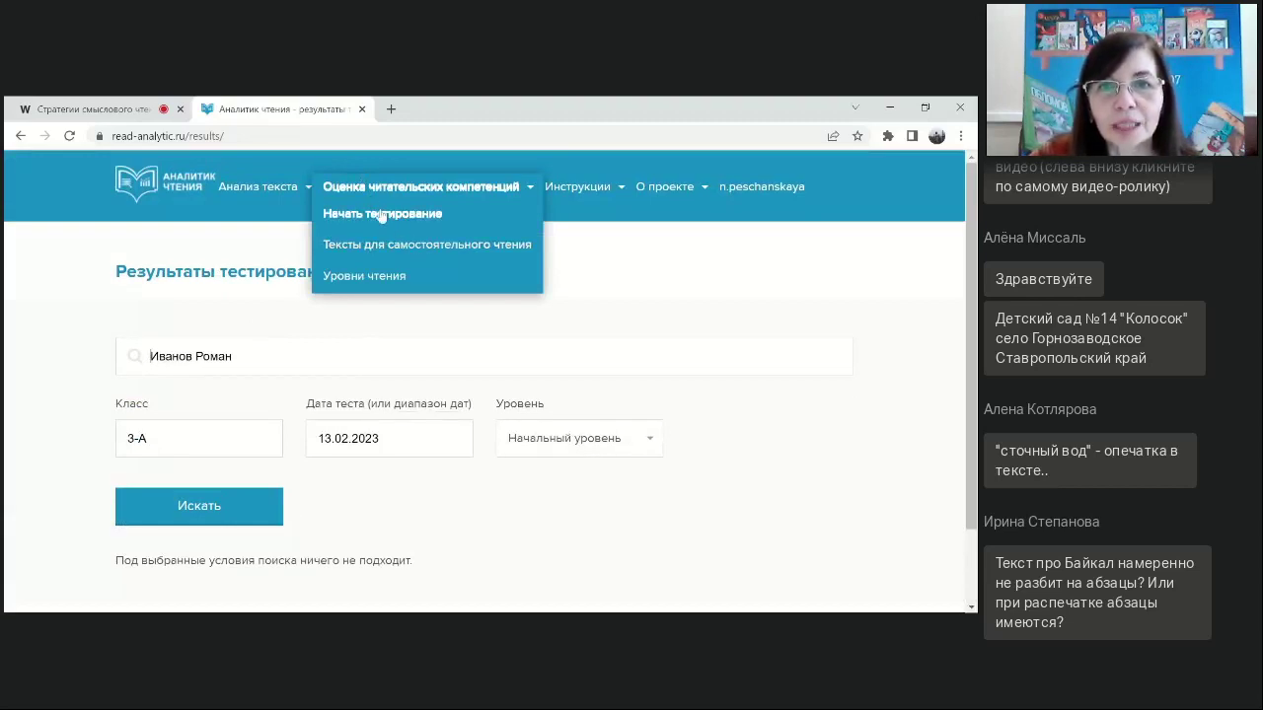
Choose Рекомендации from the Инструкции menu and scroll through the exercises on the page.
mouse_move(577, 188)
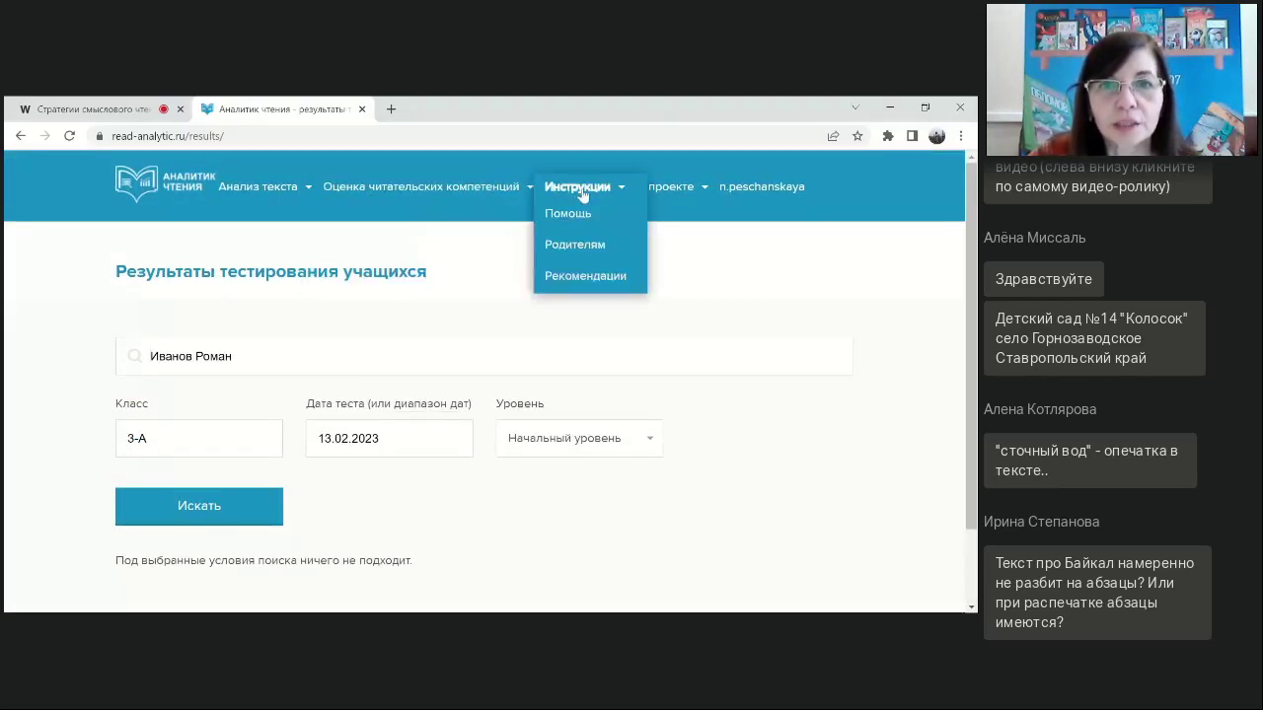
click(582, 283)
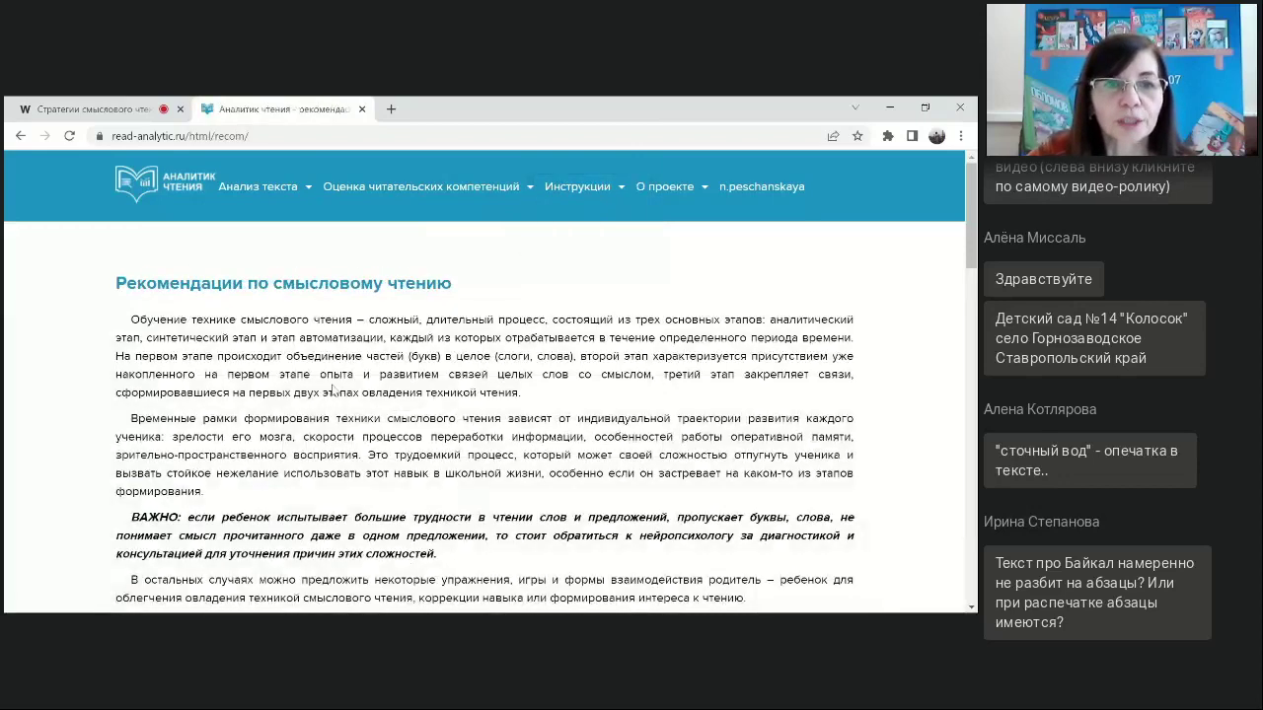
scroll(334, 391, down, 5)
scroll(333, 390, down, 2)
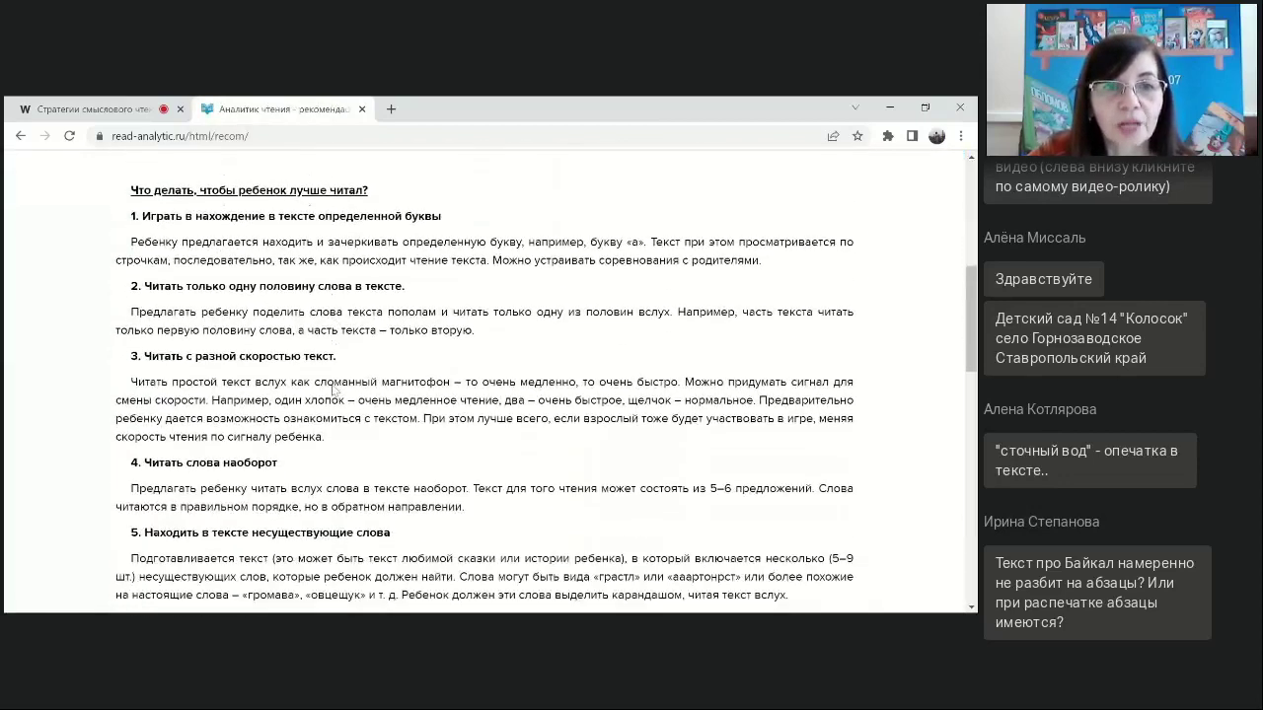
scroll(333, 391, down, 3)
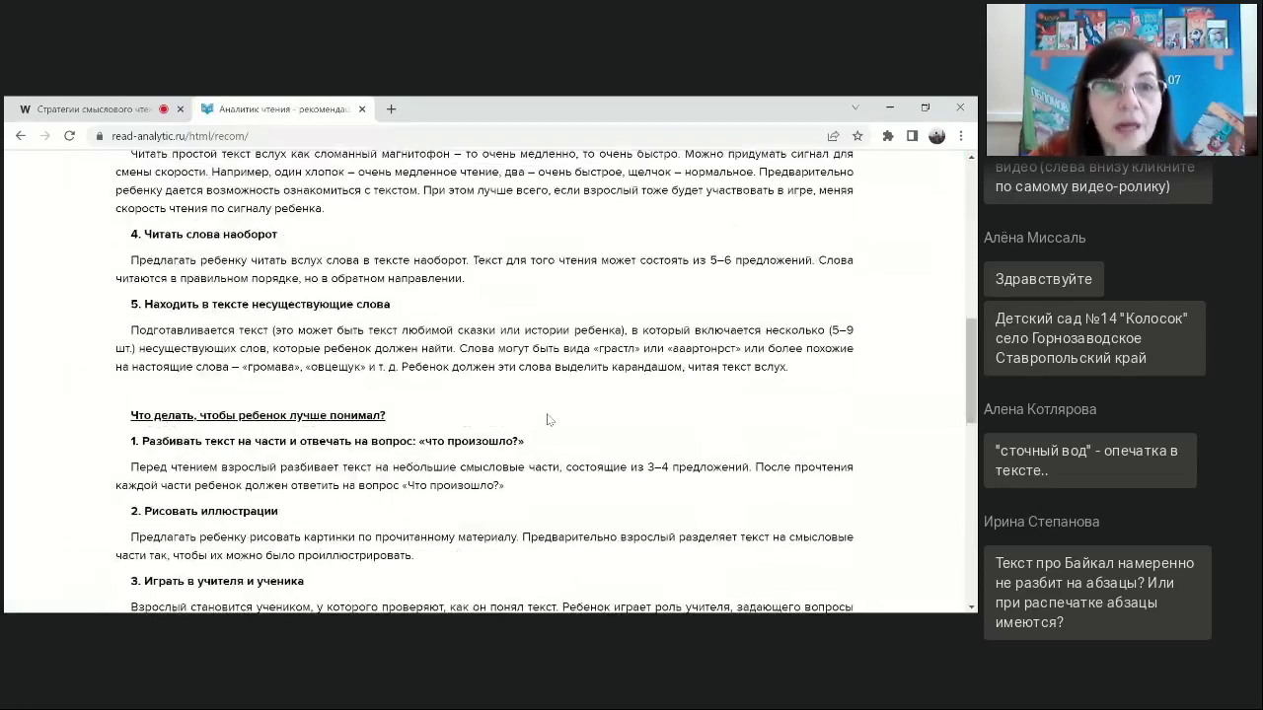
scroll(552, 426, up, 6)
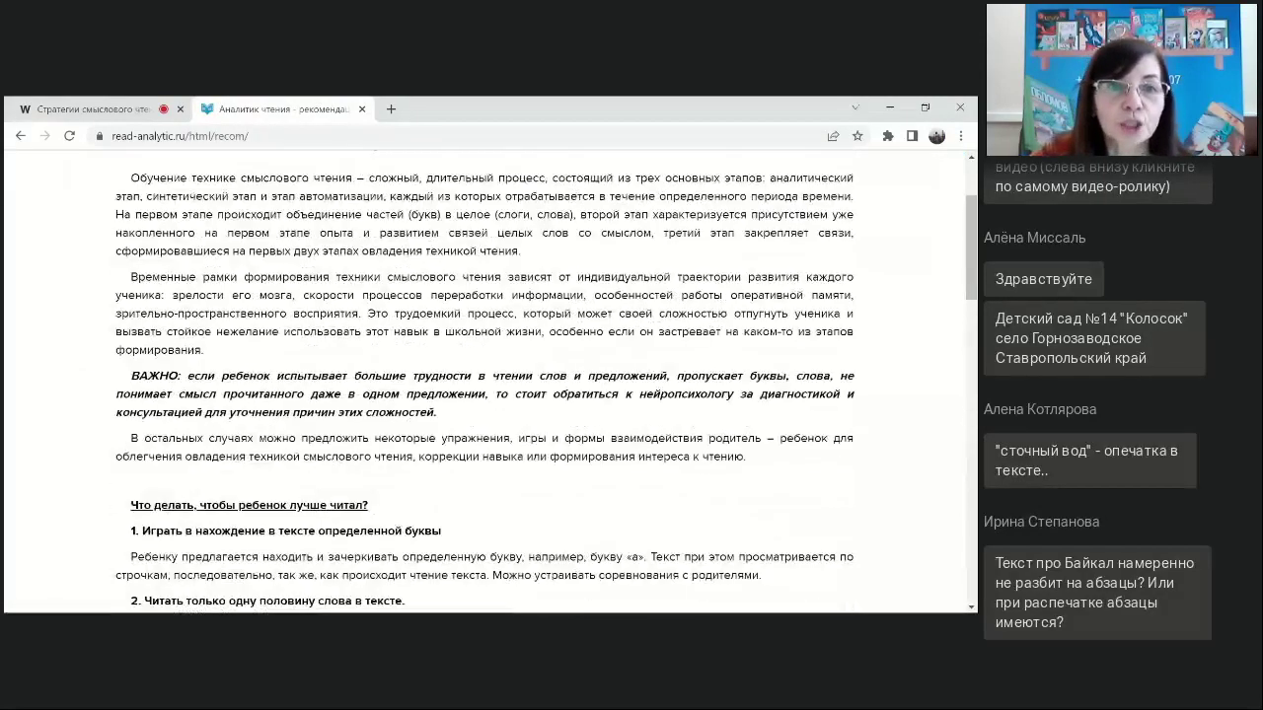
scroll(355, 384, up, 2)
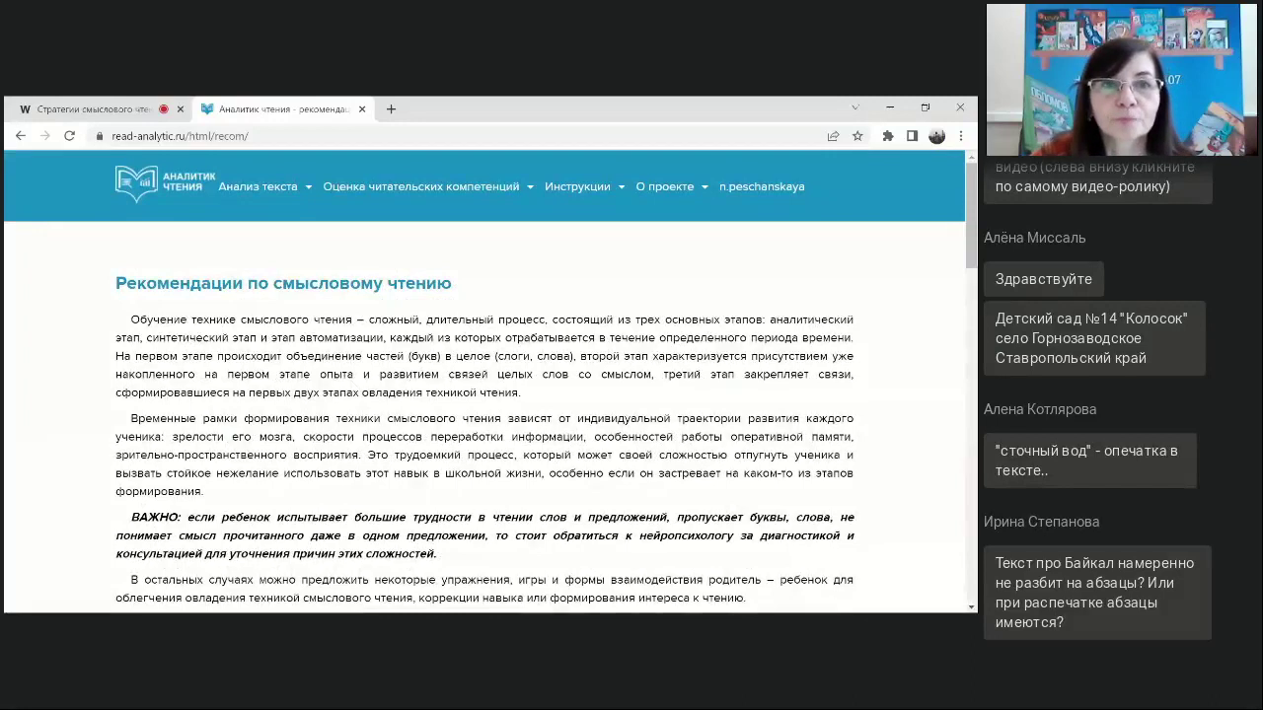